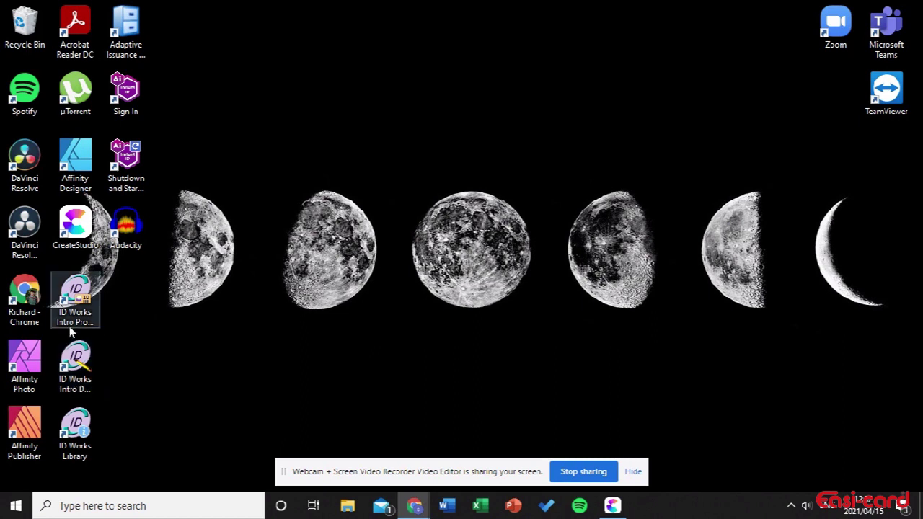
# Step: Open ID Works Intro Designer and create a portrait project named Card sample ID, overwriting the existing project of that name
pyautogui.click(65, 368)
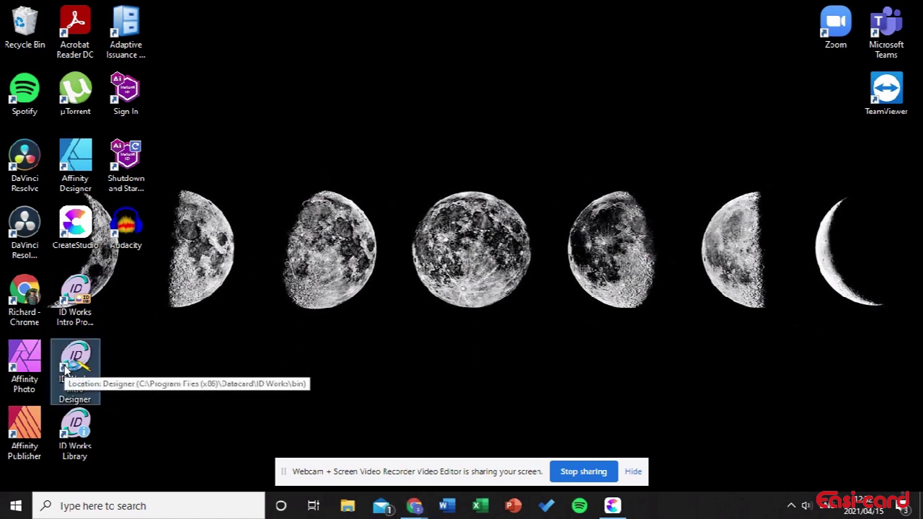
pyautogui.doubleClick(65, 368)
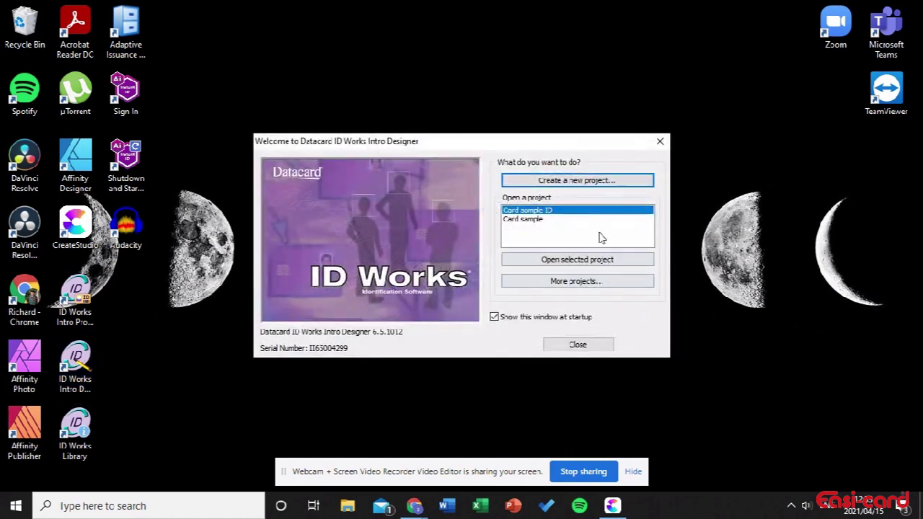
pyautogui.click(575, 183)
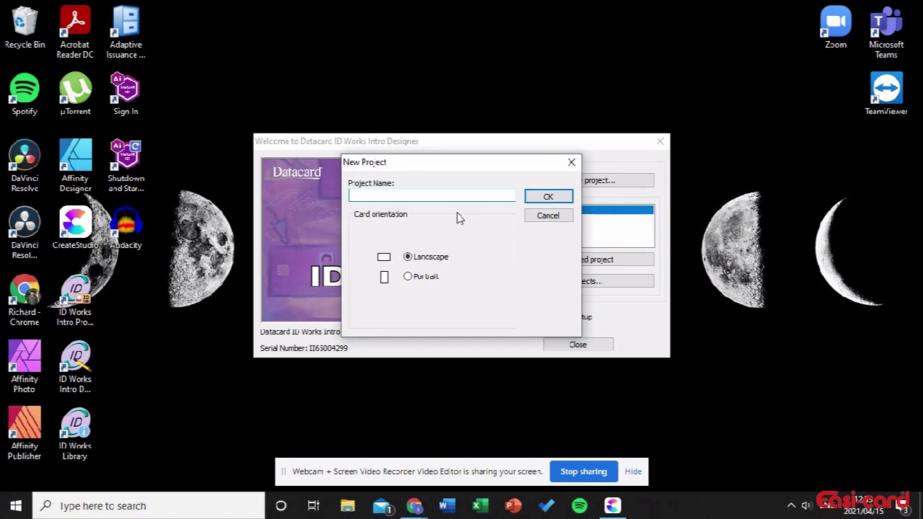
pyautogui.write('Card sample ID')
pyautogui.click(409, 279)
pyautogui.click(541, 198)
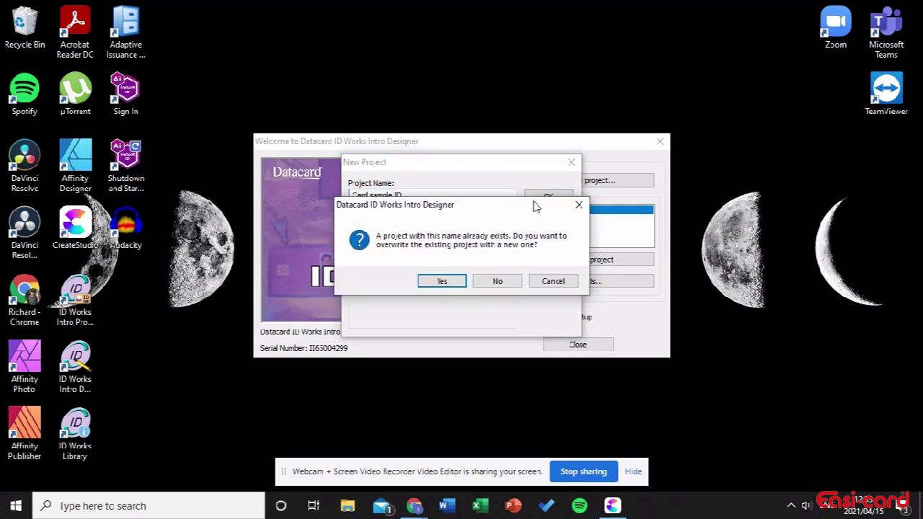
pyautogui.click(466, 285)
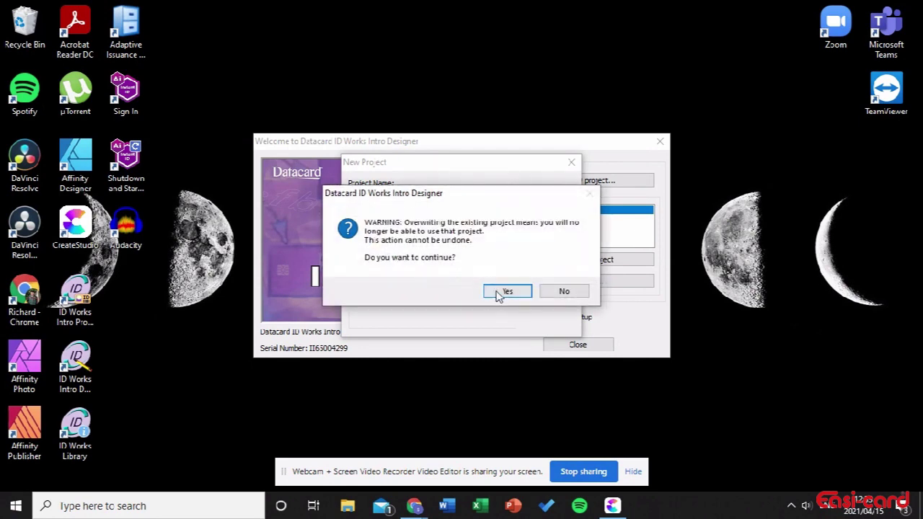
pyautogui.click(498, 292)
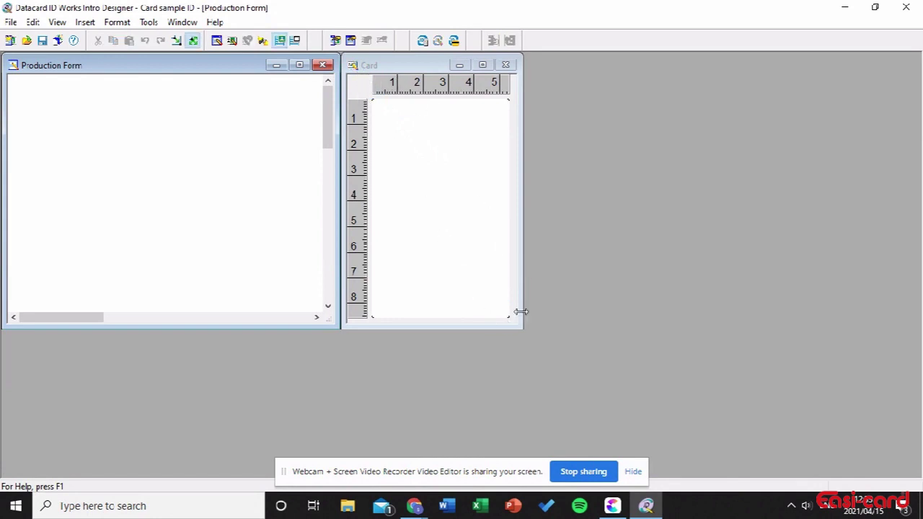
# Step: Insert a text field on the card and place it about 1.0 from the card's left edge and 1.4 from its top
pyautogui.rightClick(447, 209)
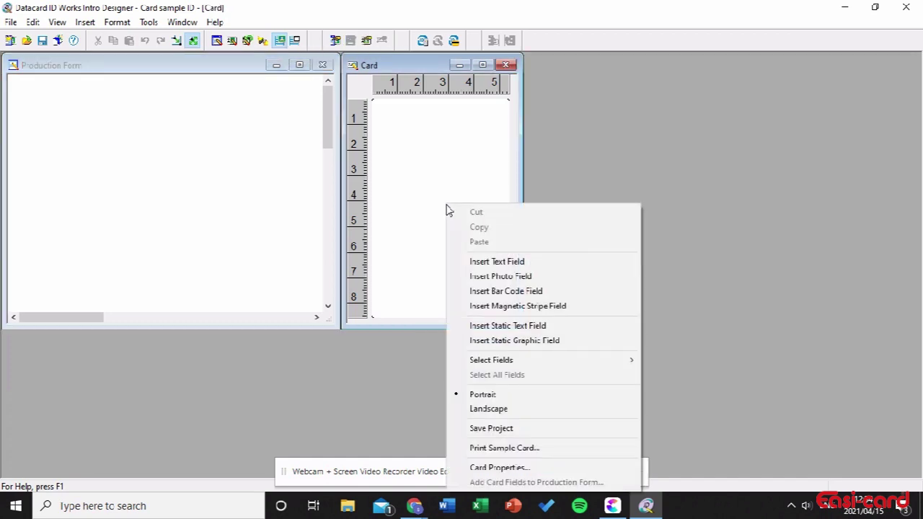
pyautogui.click(474, 262)
pyautogui.moveTo(420, 117); pyautogui.dragTo(429, 140)
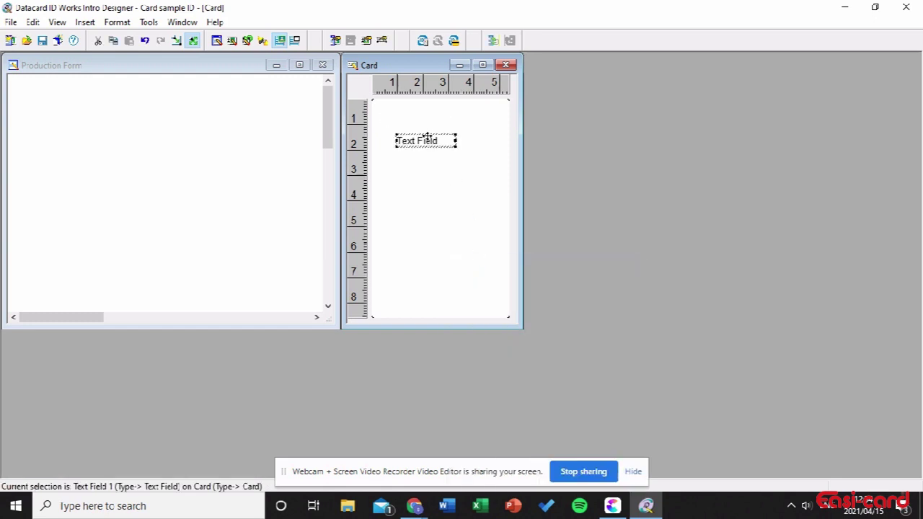
# Step: Set the text field's name and sample data to "First name" and its alignment to Center
pyautogui.doubleClick(428, 138)
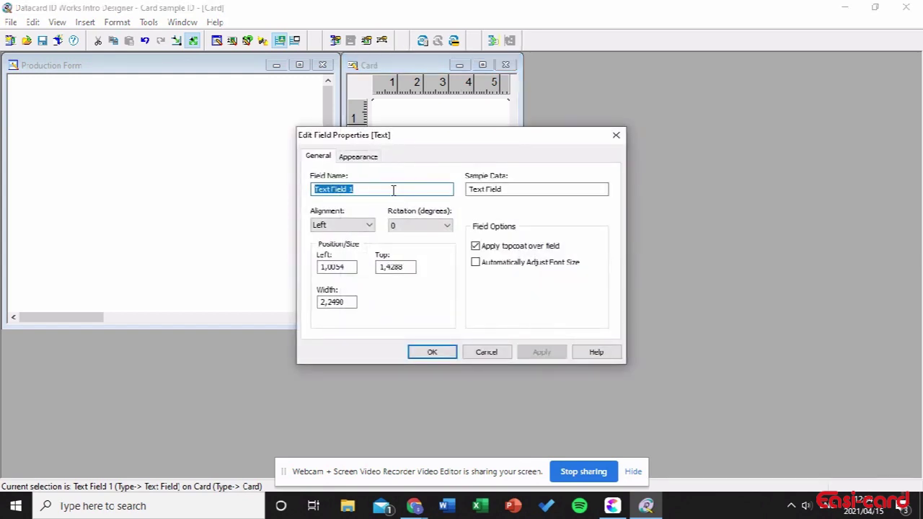
pyautogui.write('First')
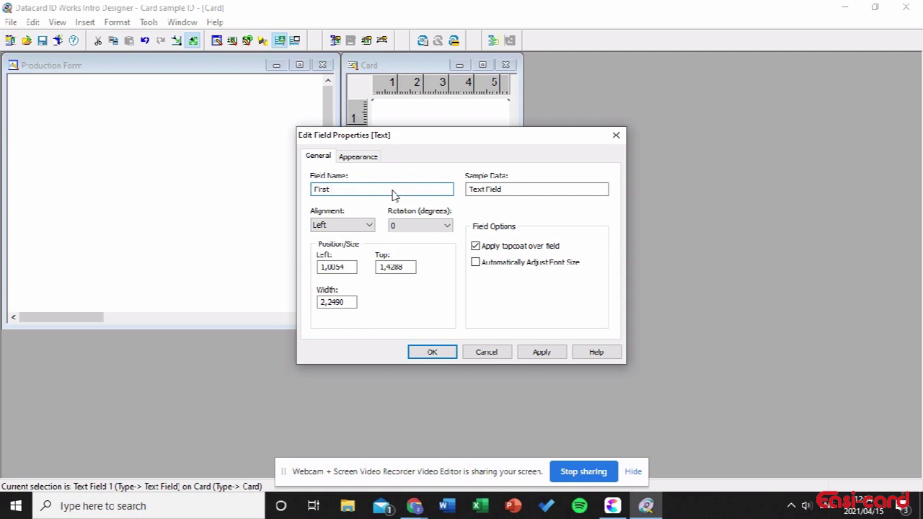
pyautogui.write(' name')
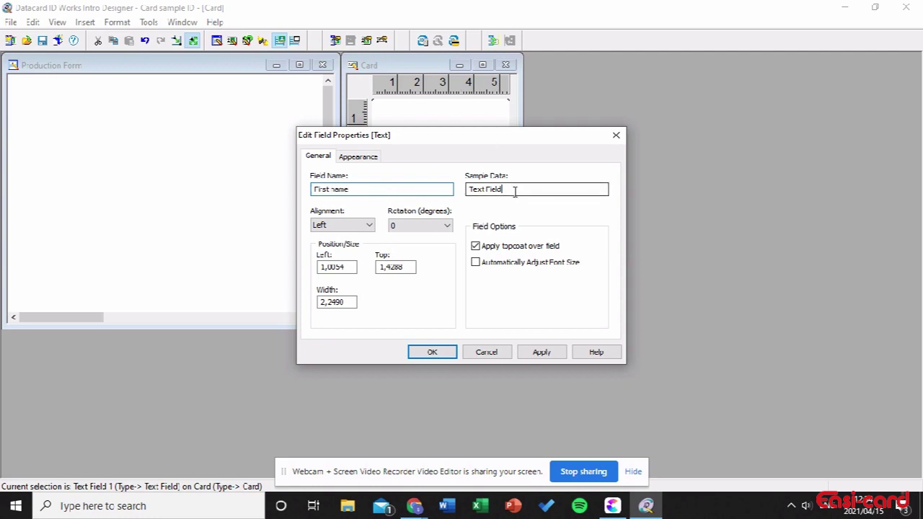
pyautogui.moveTo(515, 190); pyautogui.dragTo(457, 195)
pyautogui.write('Firs')
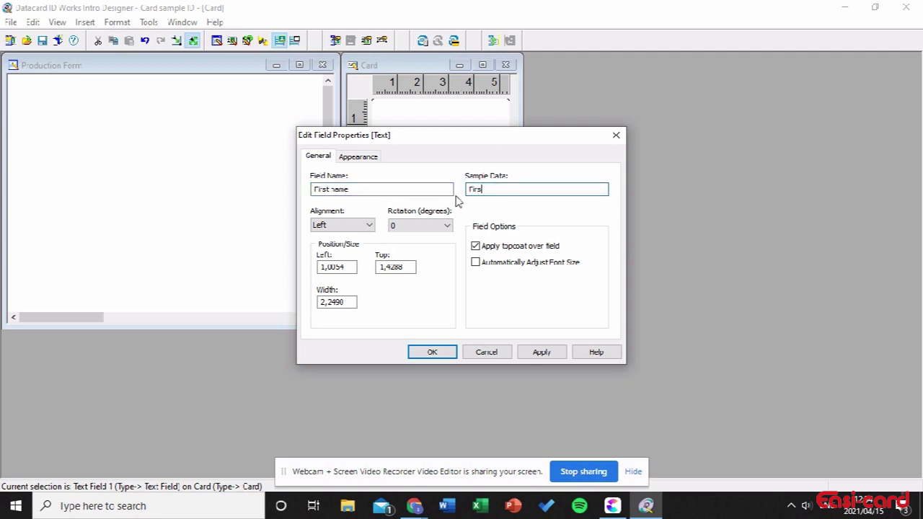
pyautogui.write('t name')
pyautogui.click(363, 229)
pyautogui.click(351, 246)
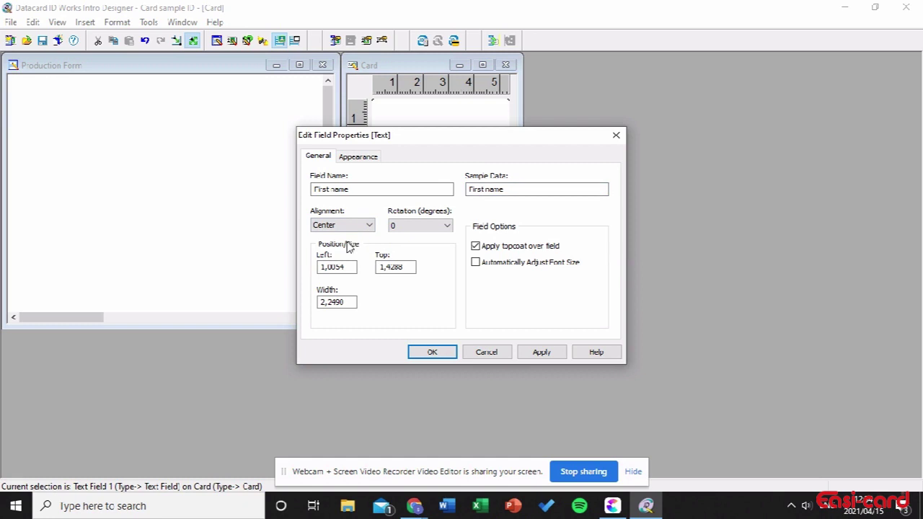
# Step: Set the First name field's font to Lato Bold and apply the field properties
pyautogui.click(367, 158)
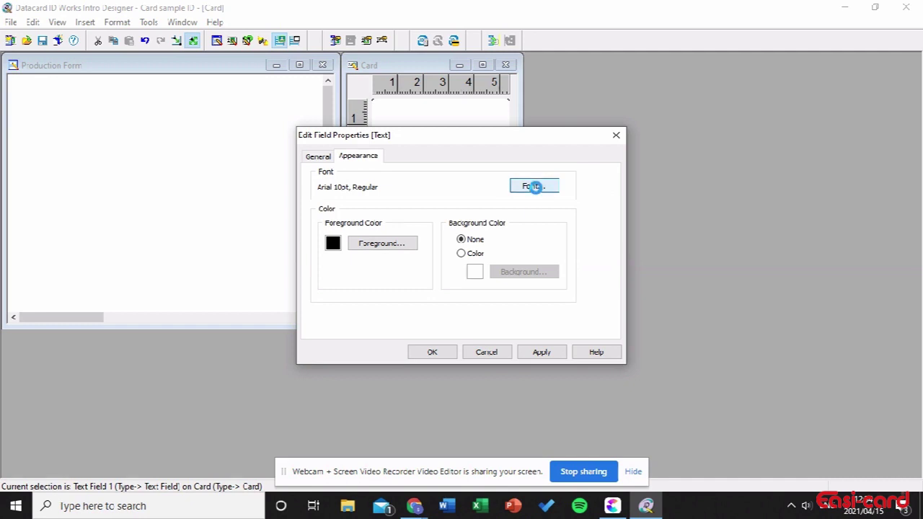
pyautogui.click(535, 186)
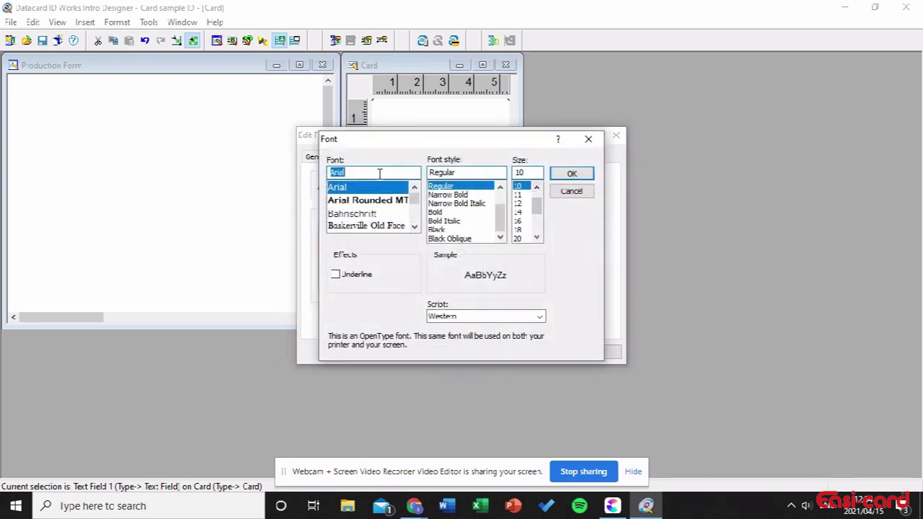
pyautogui.write('la')
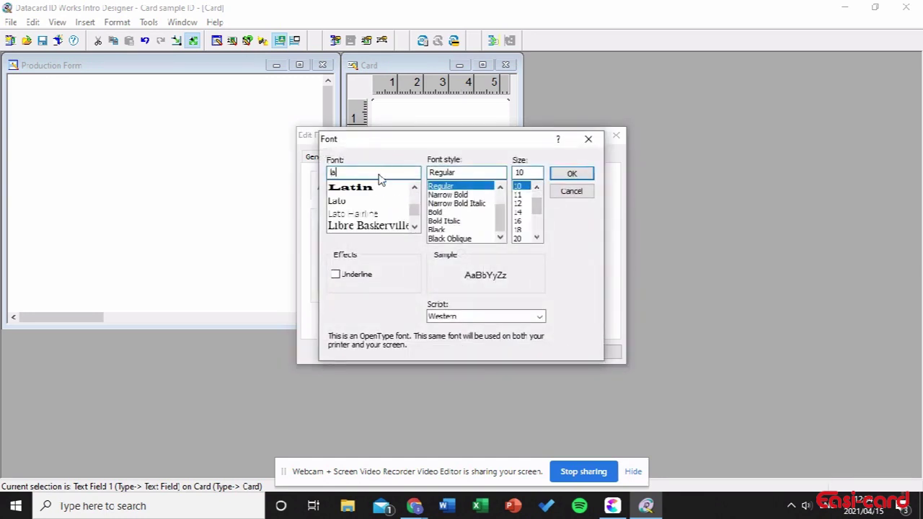
pyautogui.click(363, 203)
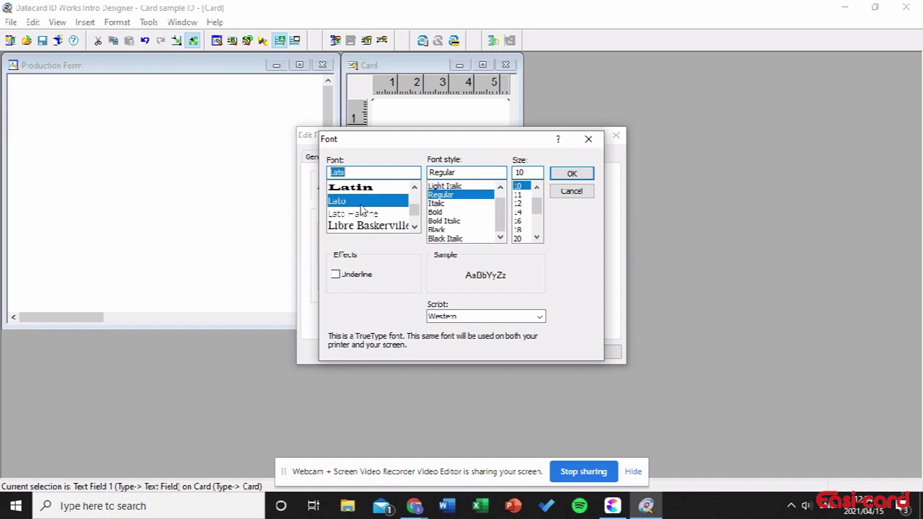
pyautogui.click(448, 213)
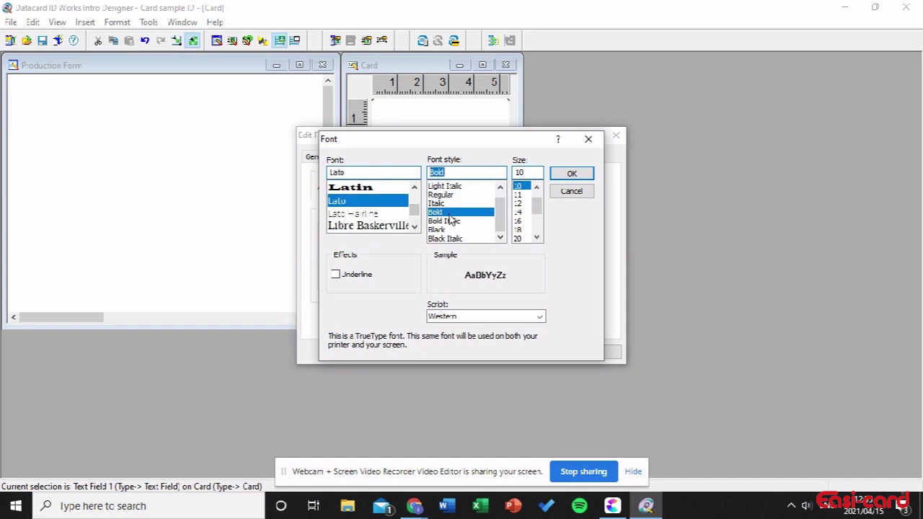
pyautogui.click(571, 176)
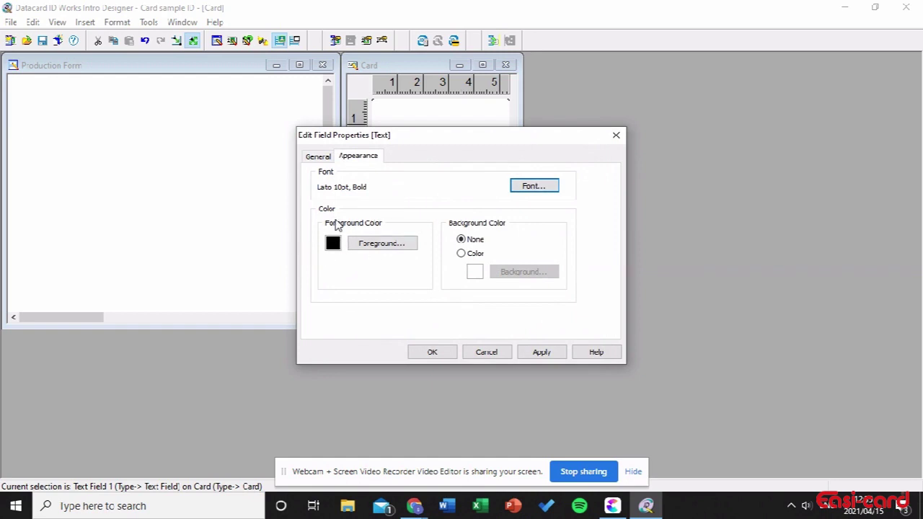
pyautogui.click(542, 352)
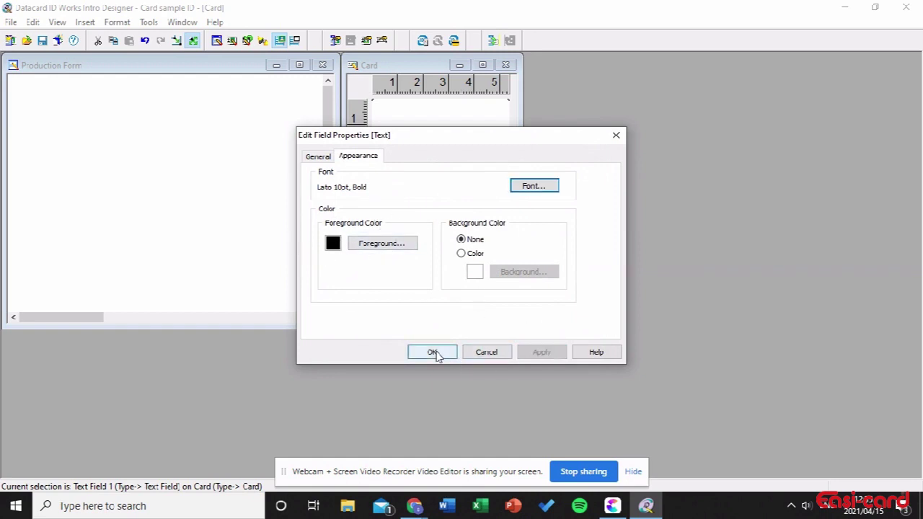
pyautogui.click(432, 352)
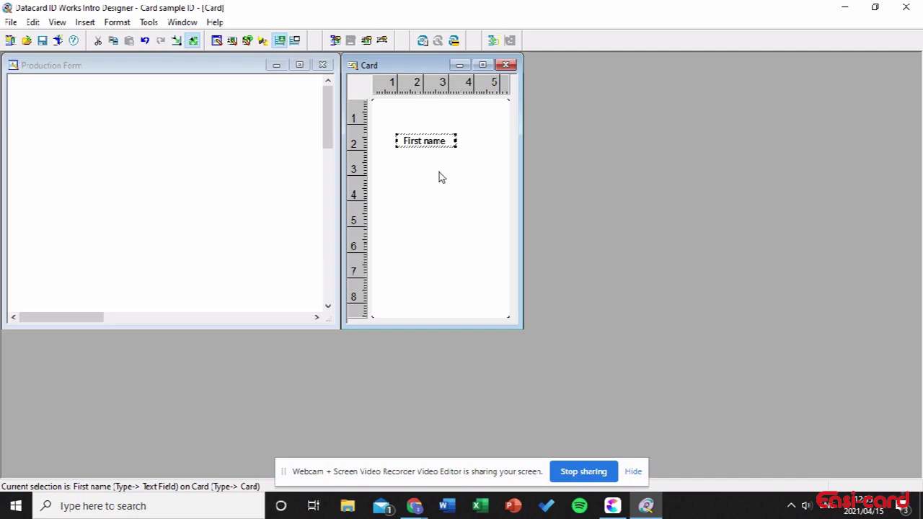
# Step: Insert a second text field below First name, about 1.0 from the card's left edge and 2.2 from its top
pyautogui.rightClick(439, 172)
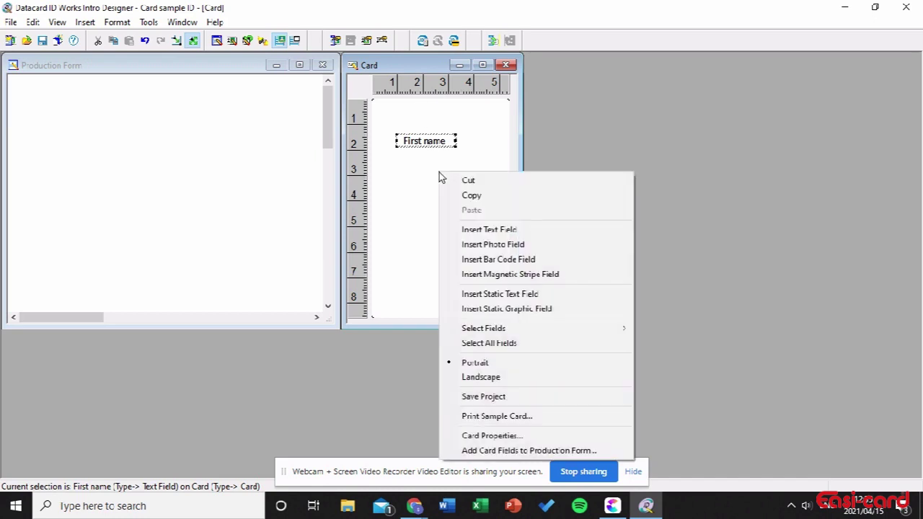
pyautogui.click(462, 235)
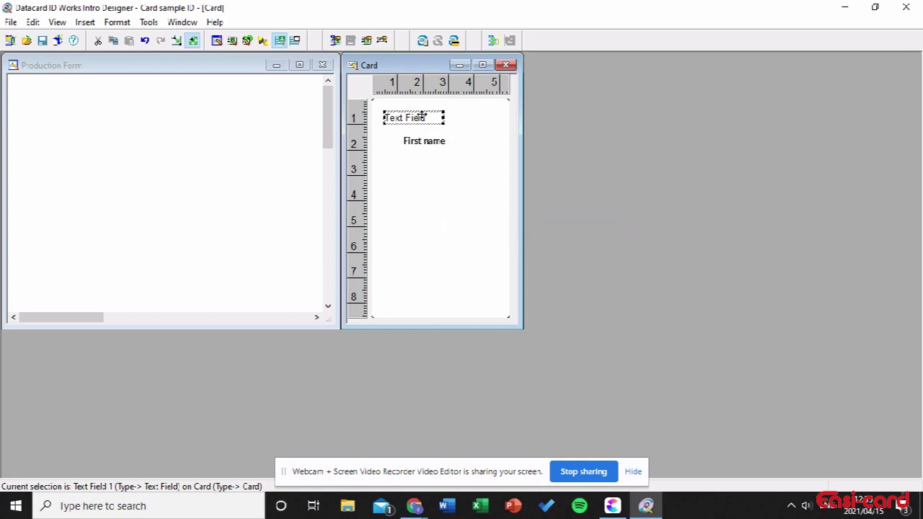
pyautogui.moveTo(423, 115); pyautogui.dragTo(433, 162)
# Step: Set the second text field's name and sample data to "Last name" and its alignment to Center
pyautogui.doubleClick(433, 165)
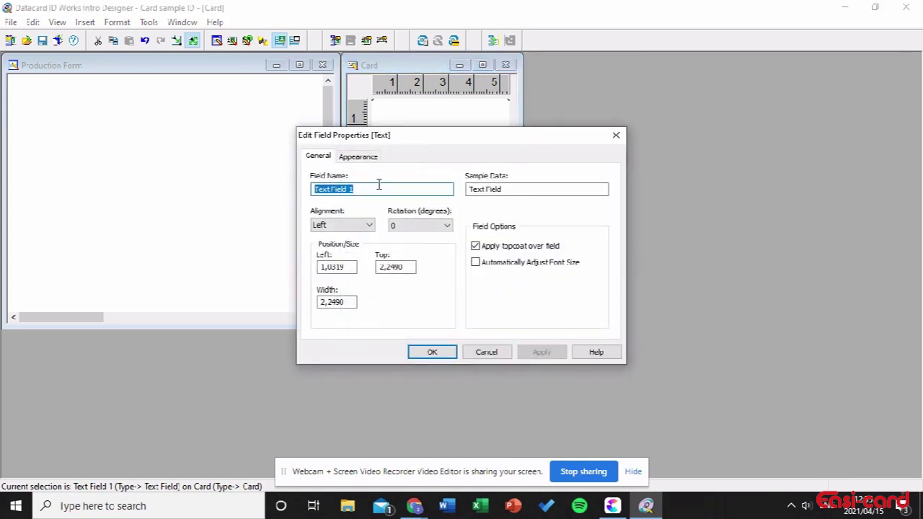
pyautogui.write('Last name')
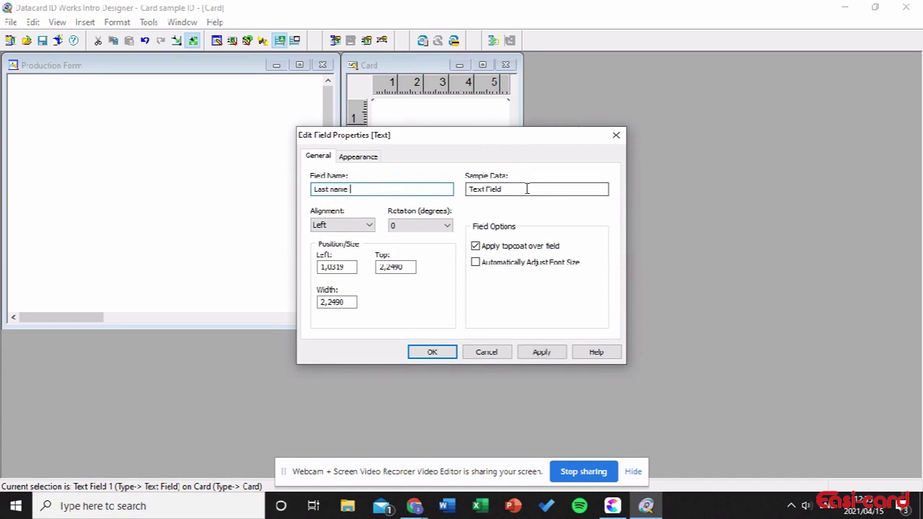
pyautogui.moveTo(527, 189); pyautogui.dragTo(465, 204)
pyautogui.write('La')
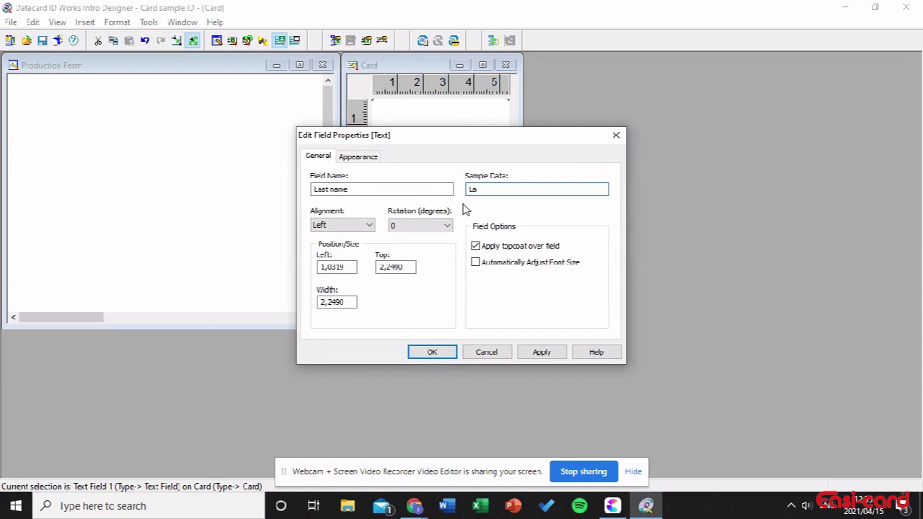
pyautogui.write('st name')
pyautogui.click(368, 225)
pyautogui.click(362, 247)
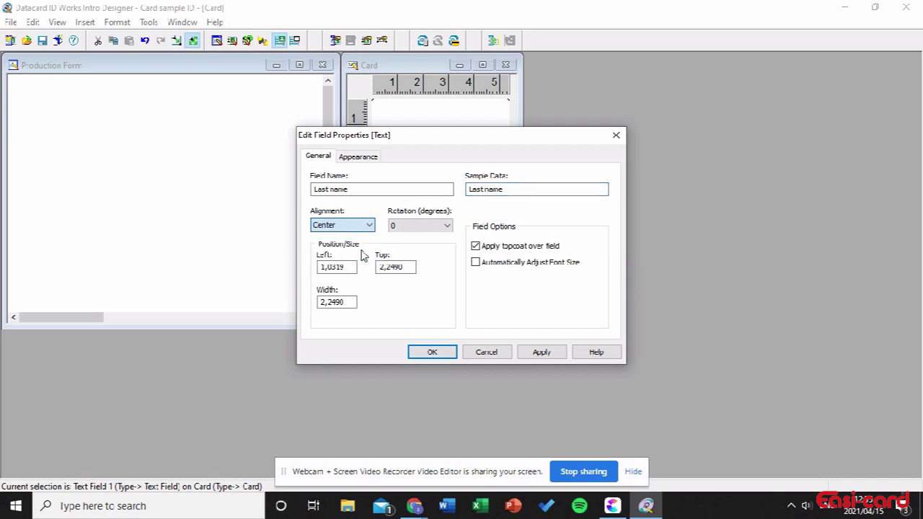
# Step: Set the Last name field's font to Lato Bold, apply the field properties and deselect the field
pyautogui.click(368, 158)
pyautogui.click(534, 187)
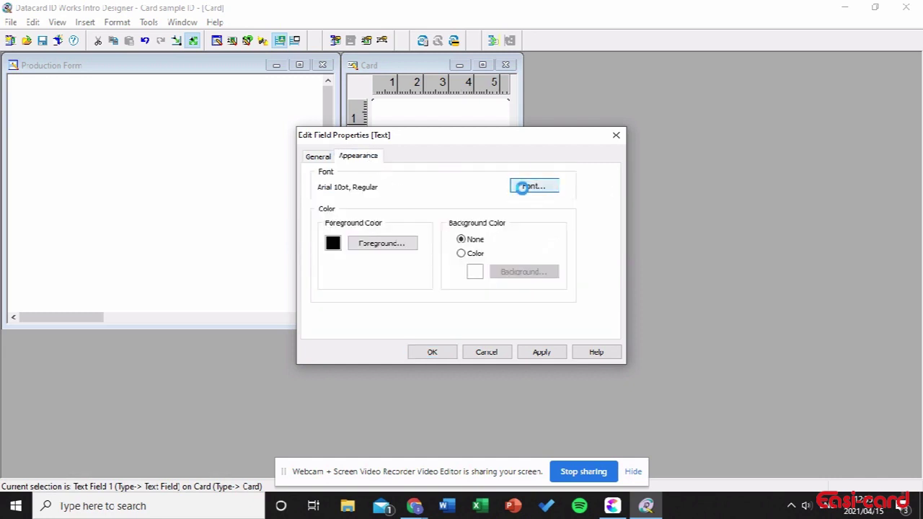
pyautogui.write('lati')
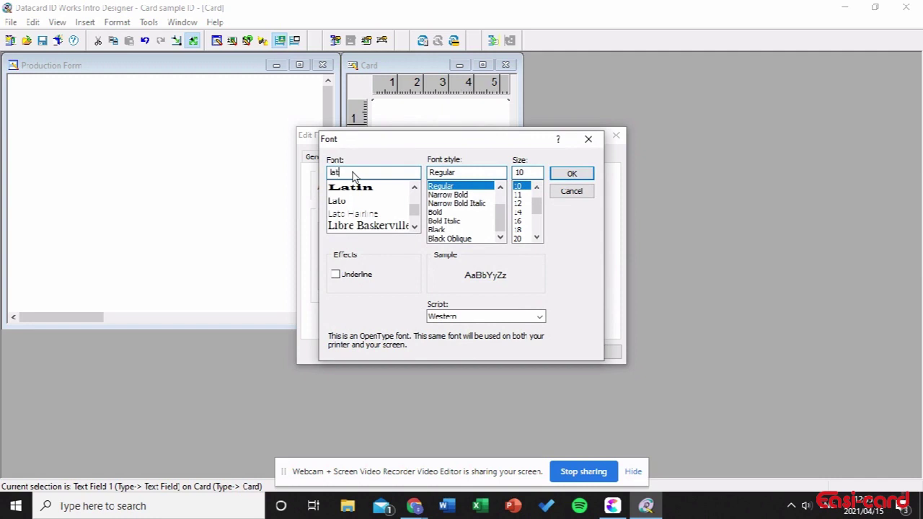
pyautogui.click(352, 201)
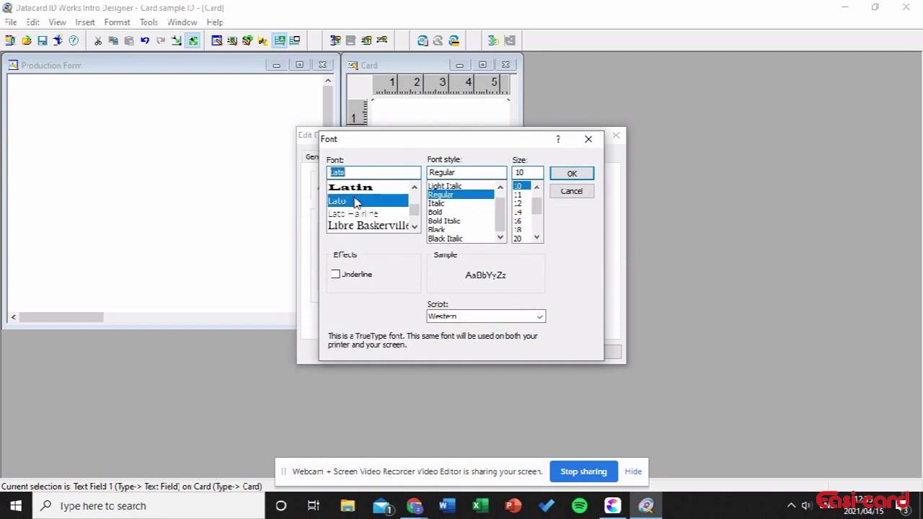
pyautogui.click(451, 214)
pyautogui.click(590, 176)
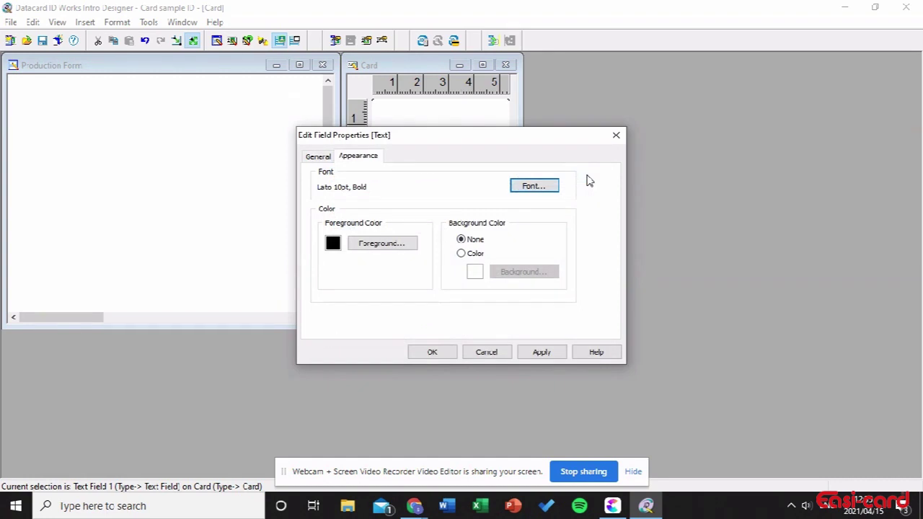
pyautogui.click(541, 352)
pyautogui.click(432, 352)
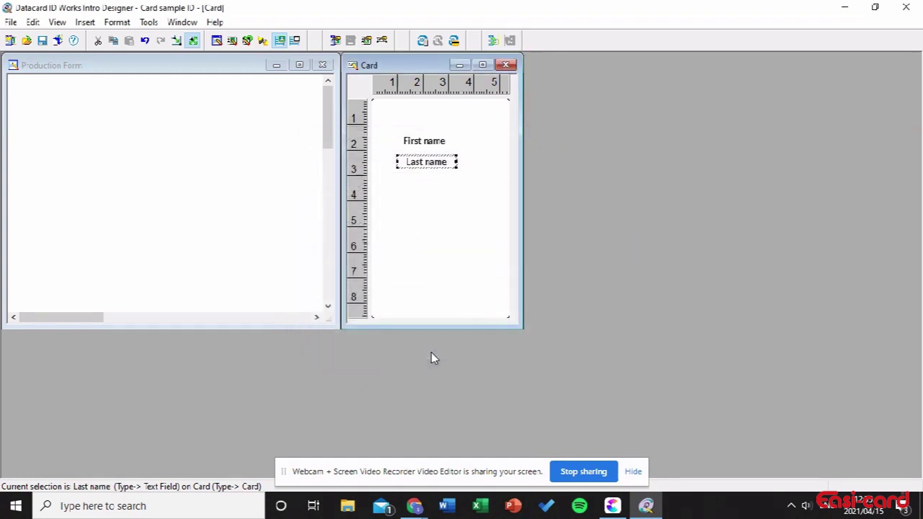
pyautogui.click(455, 214)
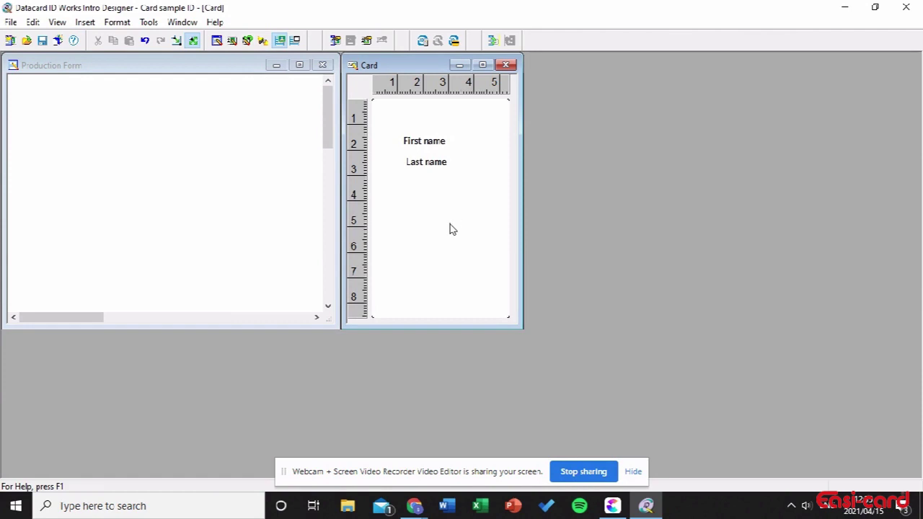
# Step: Insert a photo field on the card and place it just below the Last name field
pyautogui.rightClick(449, 229)
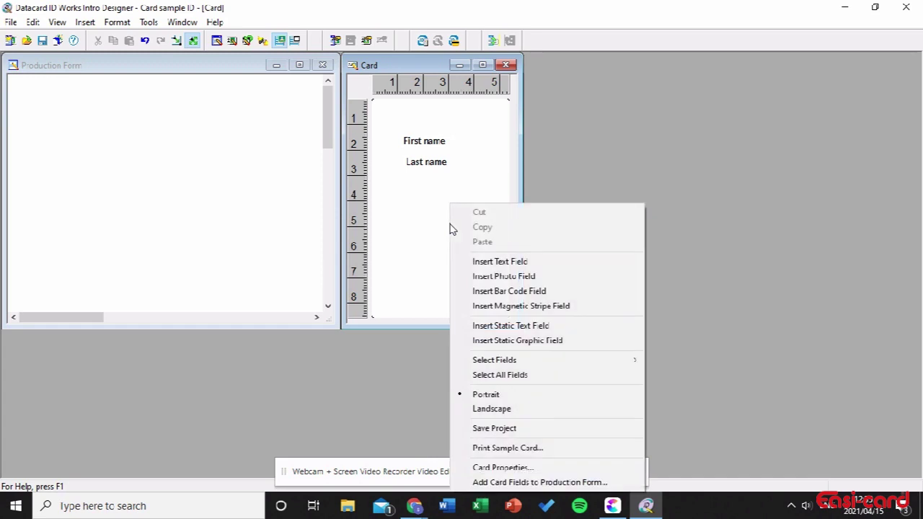
pyautogui.click(498, 276)
pyautogui.click(480, 280)
pyautogui.moveTo(418, 166); pyautogui.dragTo(429, 226)
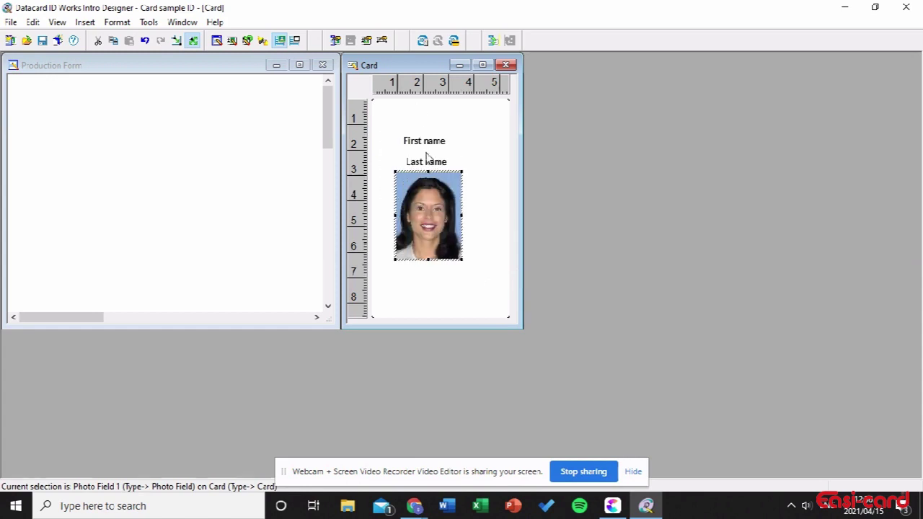
# Step: Move the First name, Last name and photo fields up the card, keeping the names stacked near its top edge above the photo
pyautogui.moveTo(424, 142); pyautogui.dragTo(430, 116)
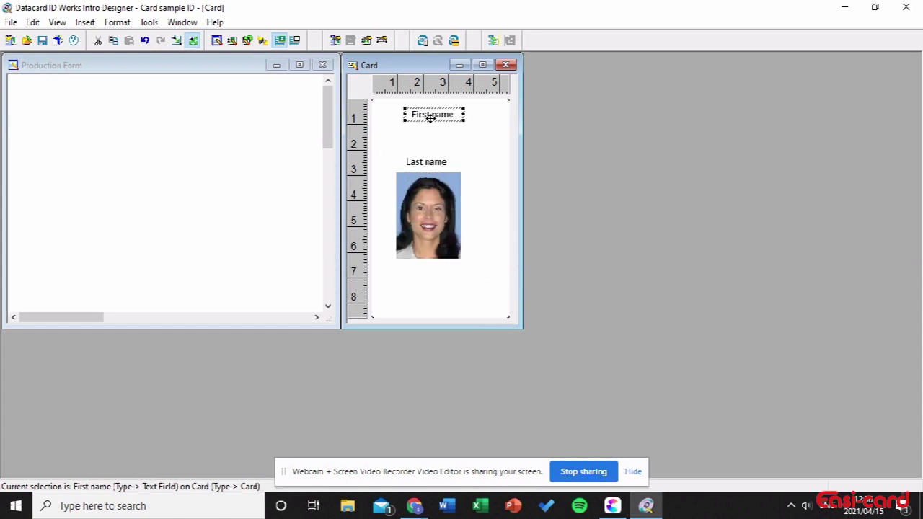
pyautogui.moveTo(433, 161); pyautogui.dragTo(440, 132)
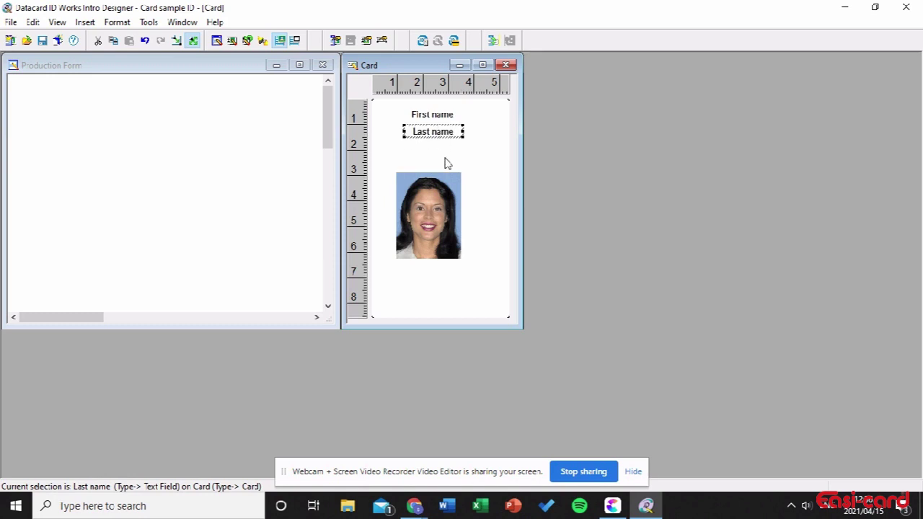
pyautogui.moveTo(447, 205); pyautogui.dragTo(454, 180)
# Step: Name the photo field "Photo", display its border with round corners, apply the properties and deselect the field
pyautogui.doubleClick(450, 185)
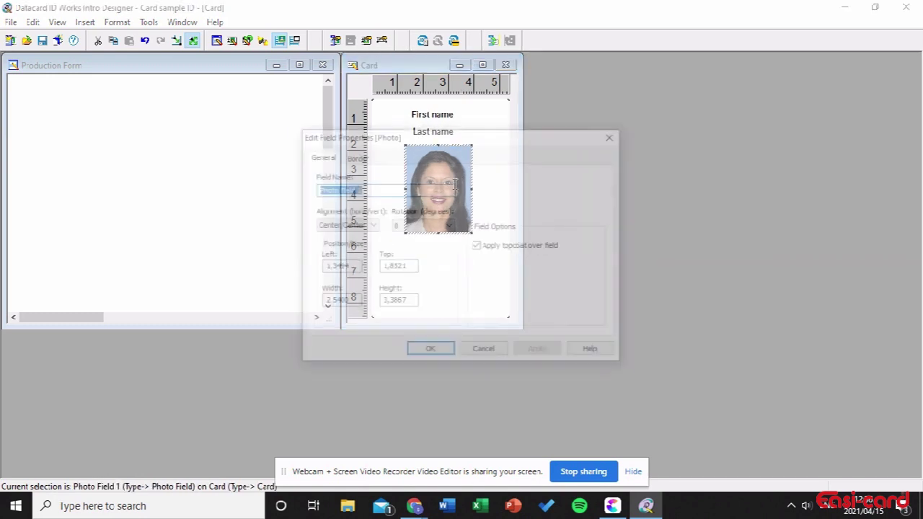
pyautogui.write('Photo')
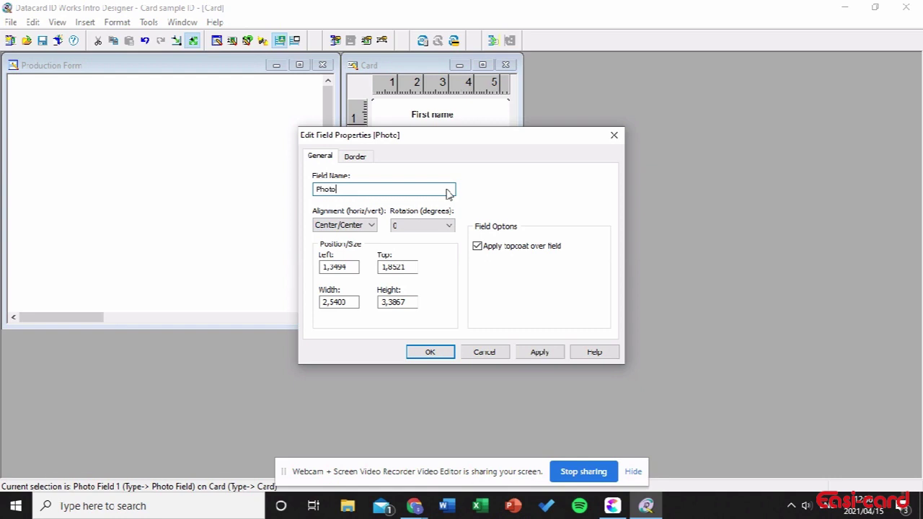
pyautogui.click(365, 160)
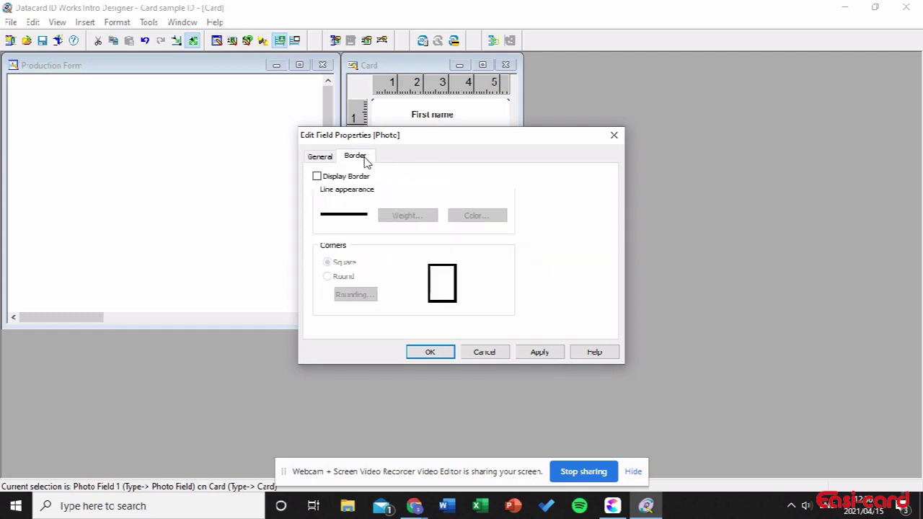
pyautogui.click(318, 178)
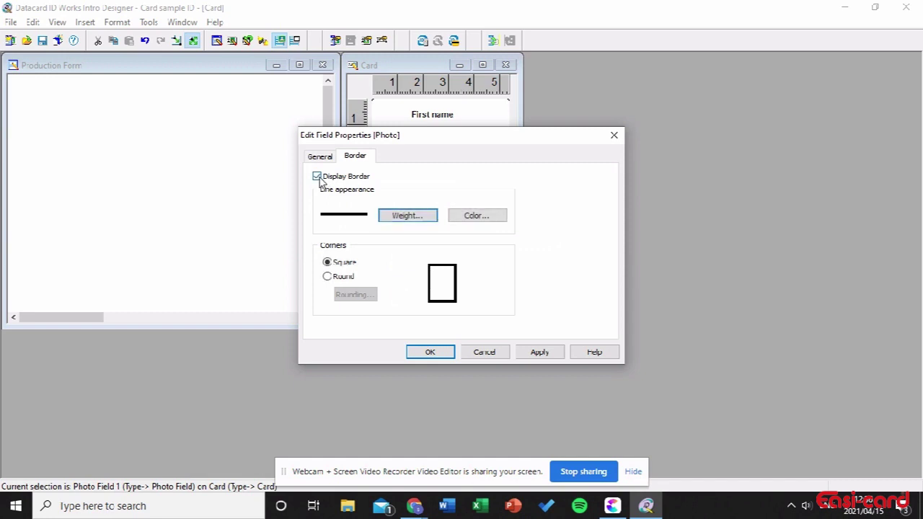
pyautogui.click(330, 280)
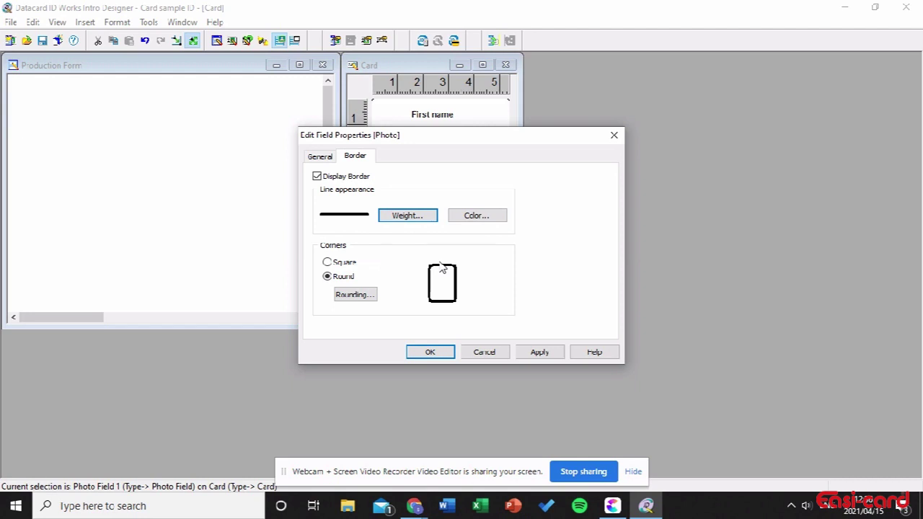
pyautogui.click(539, 352)
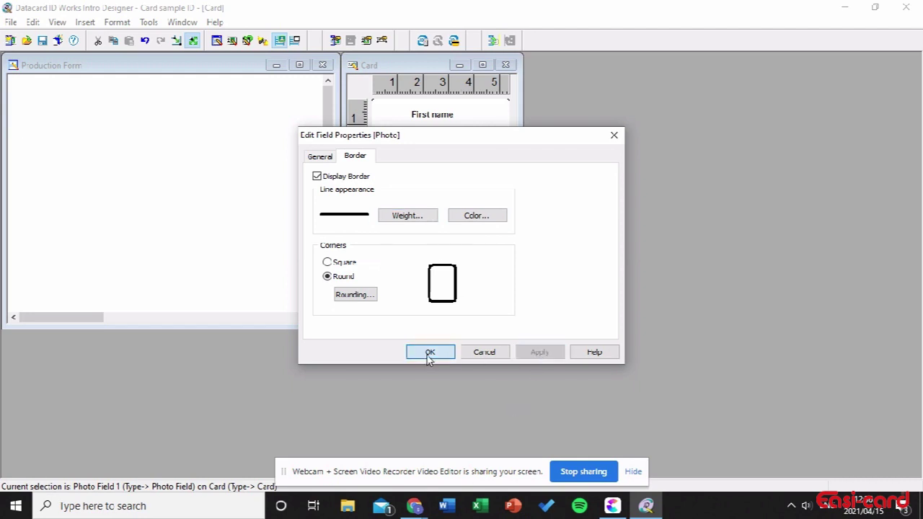
pyautogui.click(429, 352)
pyautogui.click(454, 250)
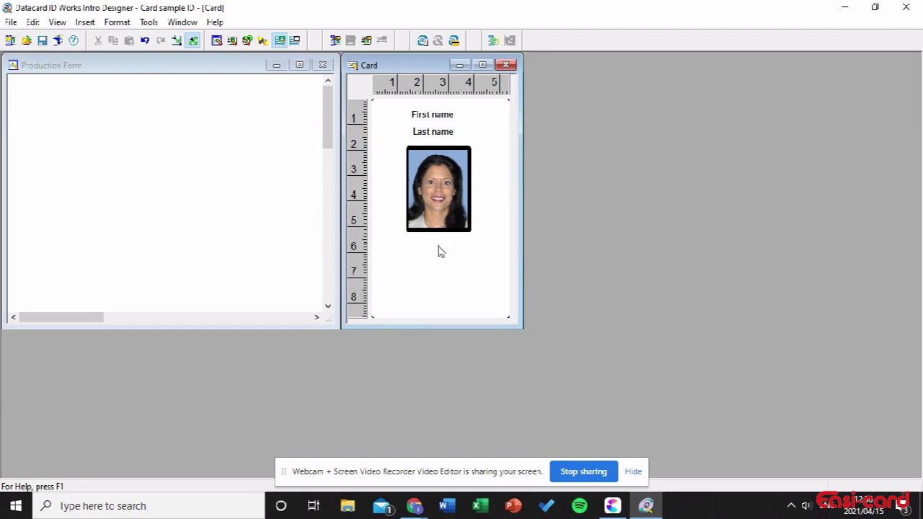
# Step: Insert a static graphic field above the photo and move the First name and Last name fields below the photo
pyautogui.rightClick(446, 278)
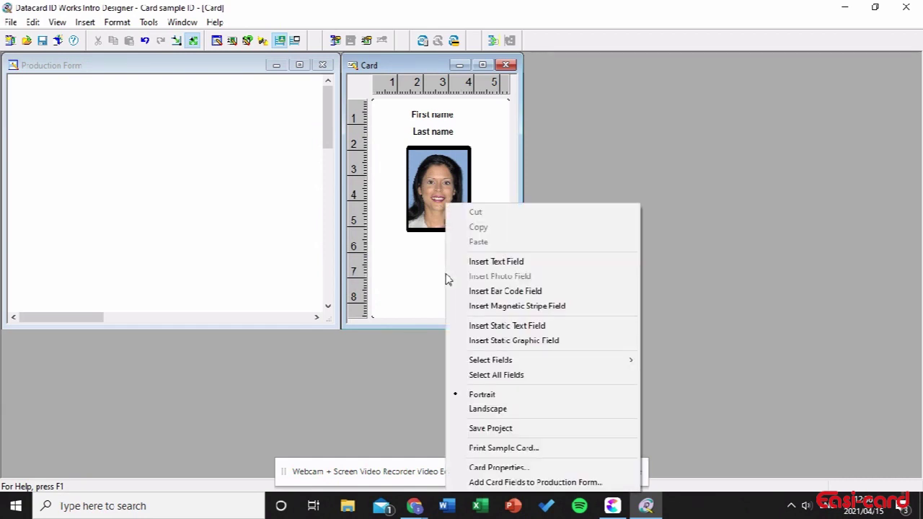
pyautogui.click(490, 341)
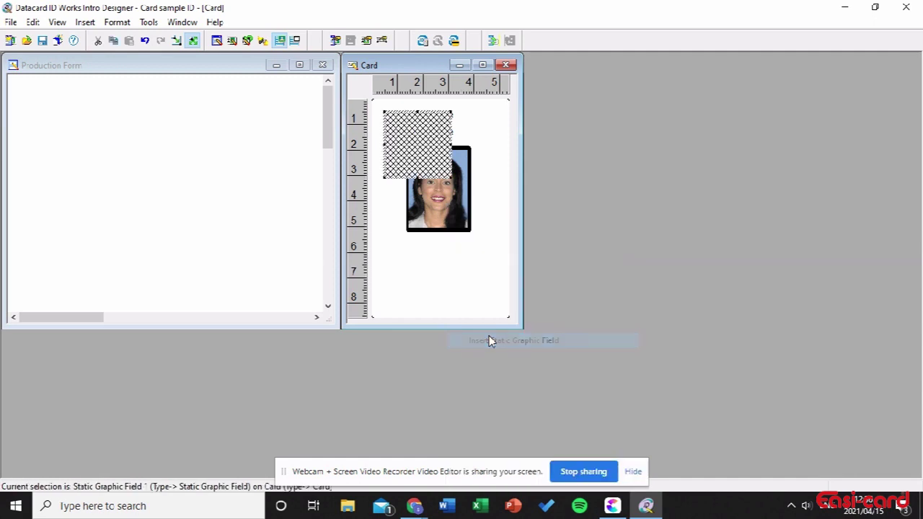
pyautogui.moveTo(424, 204); pyautogui.dragTo(435, 275)
pyautogui.moveTo(428, 121)
pyautogui.mouseDown()
pyautogui.moveTo(476, 238)
pyautogui.moveTo(437, 243)
pyautogui.mouseUp()
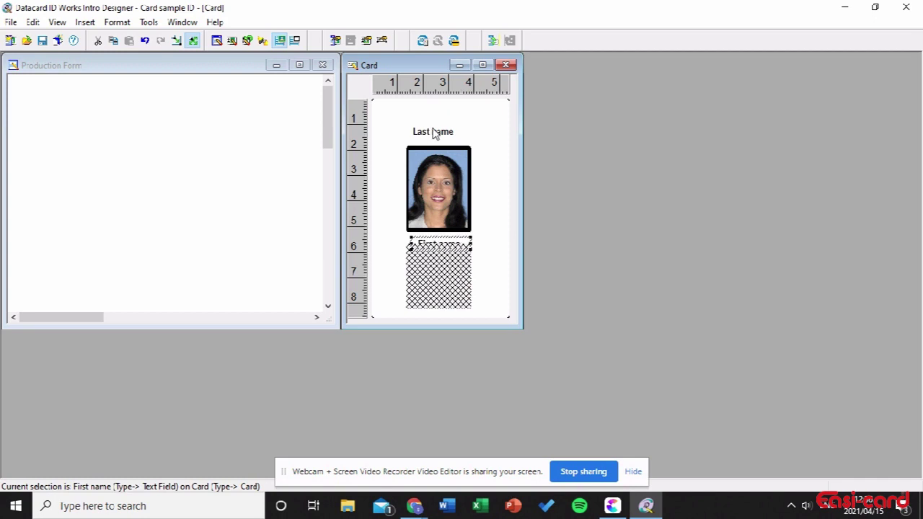
pyautogui.moveTo(433, 132)
pyautogui.mouseDown()
pyautogui.moveTo(476, 276)
pyautogui.moveTo(443, 262)
pyautogui.moveTo(447, 140)
pyautogui.mouseUp()
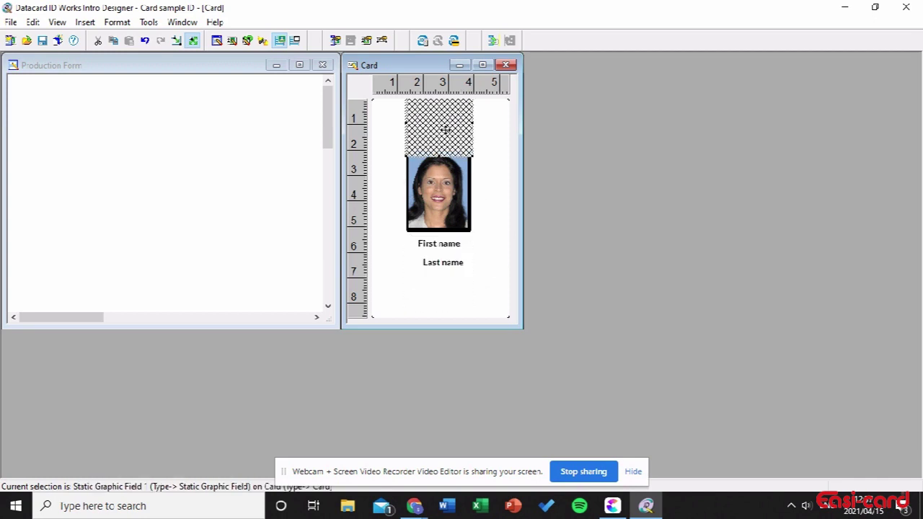
# Step: Load the "Entrust logo" image from the Downloads folder into the static graphic field
pyautogui.doubleClick(446, 129)
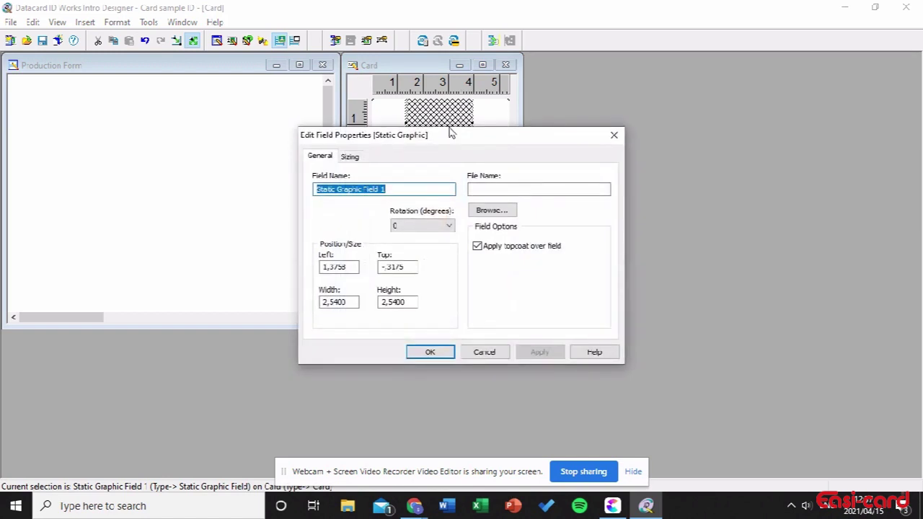
pyautogui.click(491, 210)
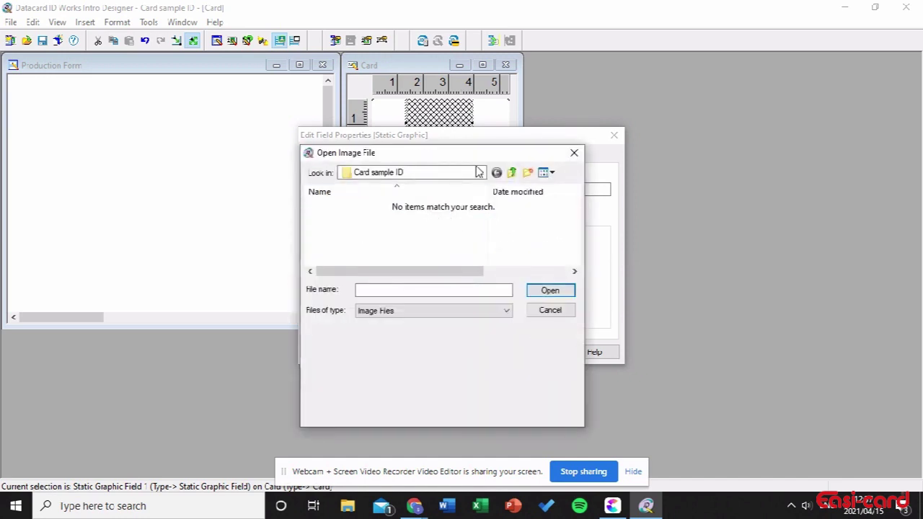
pyautogui.click(480, 175)
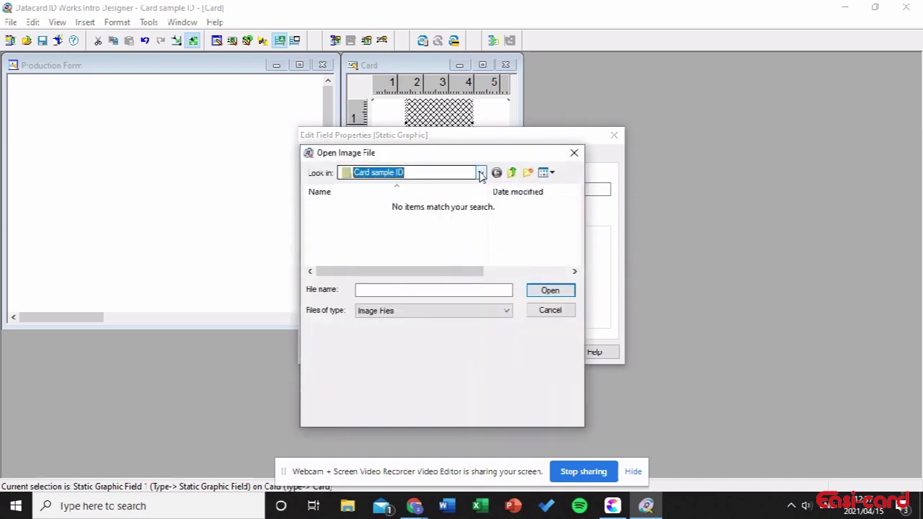
pyautogui.click(481, 174)
pyautogui.click(480, 175)
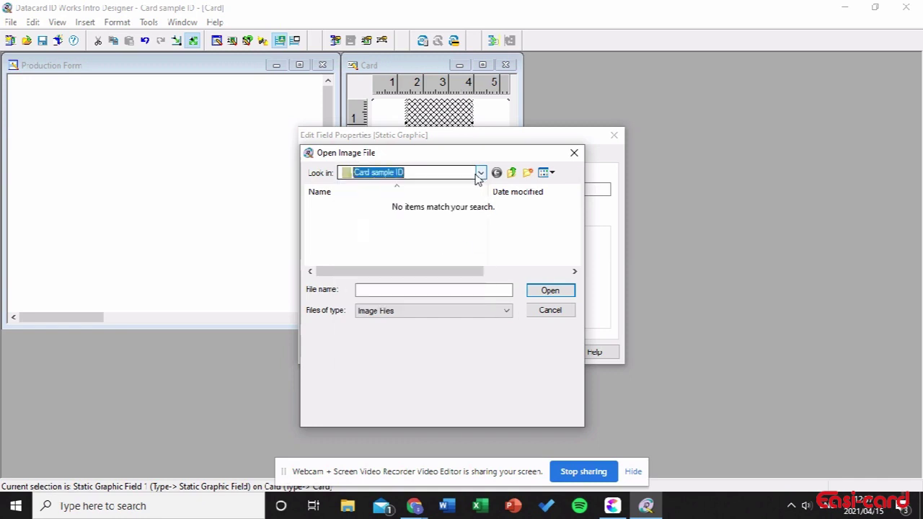
pyautogui.click(480, 175)
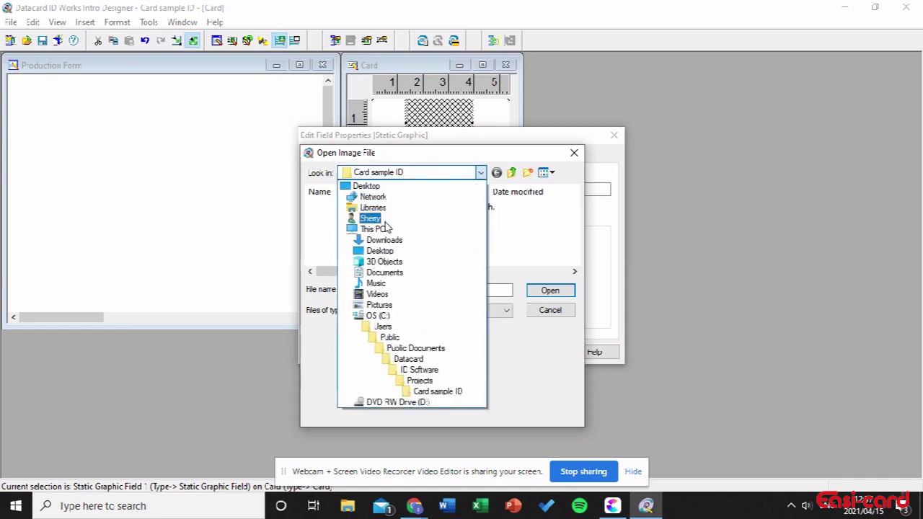
pyautogui.click(384, 240)
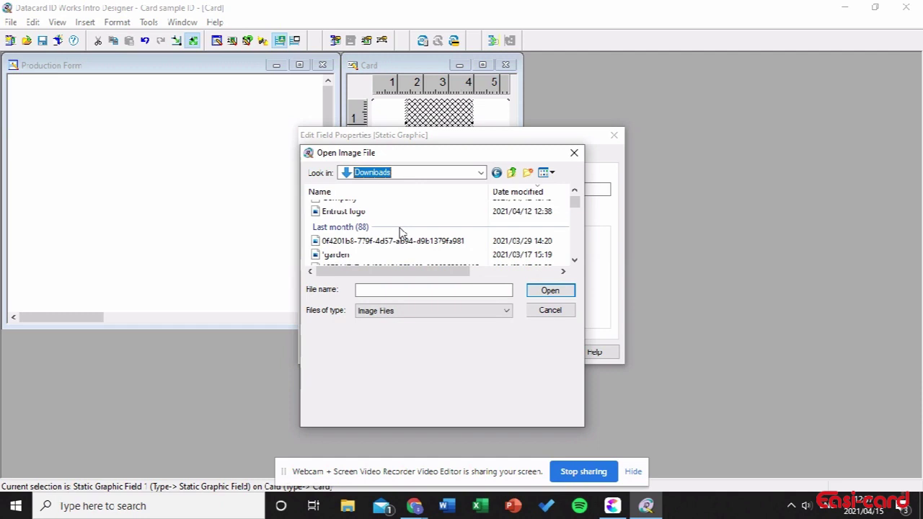
pyautogui.click(344, 211)
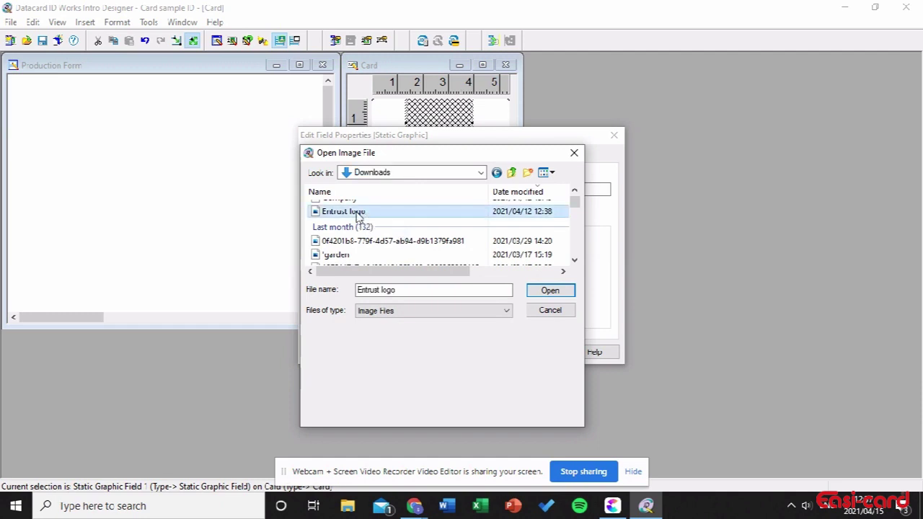
pyautogui.click(544, 292)
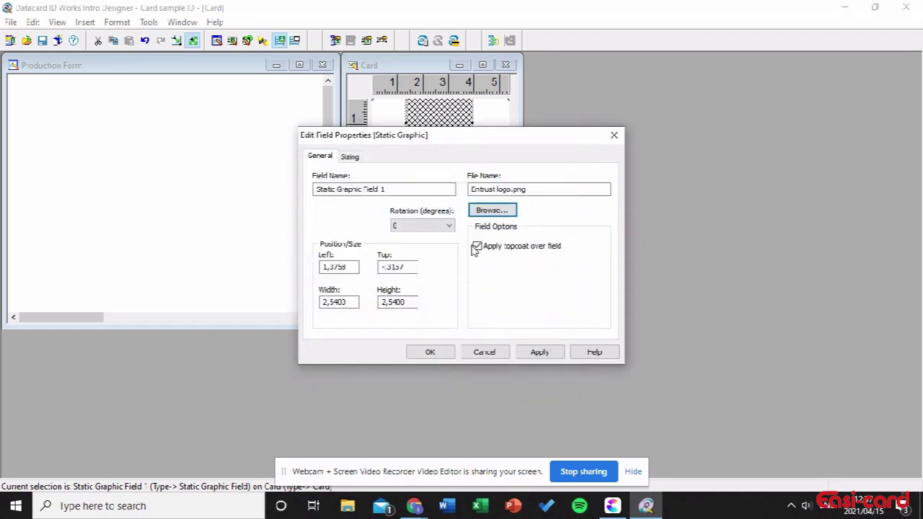
# Step: Name the static graphic field "Logo", set its sizing to Original graphic size and apply the field properties
pyautogui.moveTo(425, 188); pyautogui.dragTo(270, 189)
pyautogui.write('Logo')
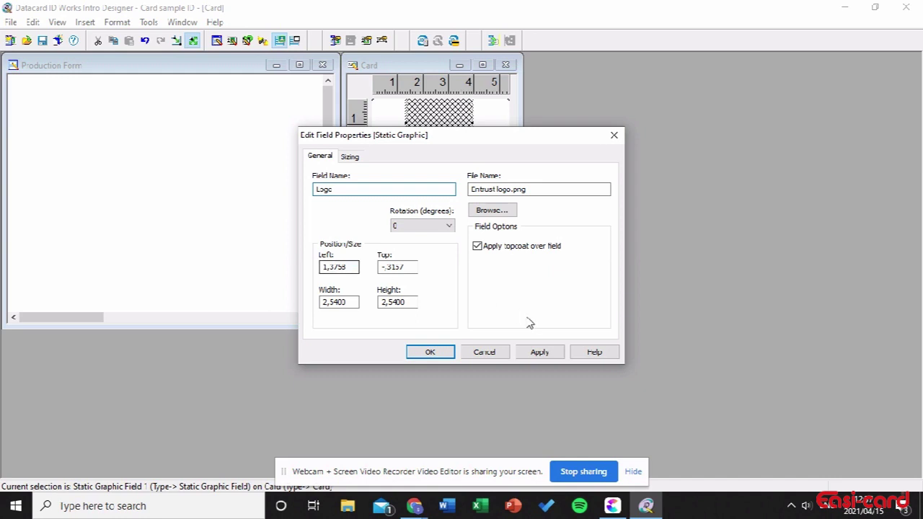
pyautogui.click(358, 161)
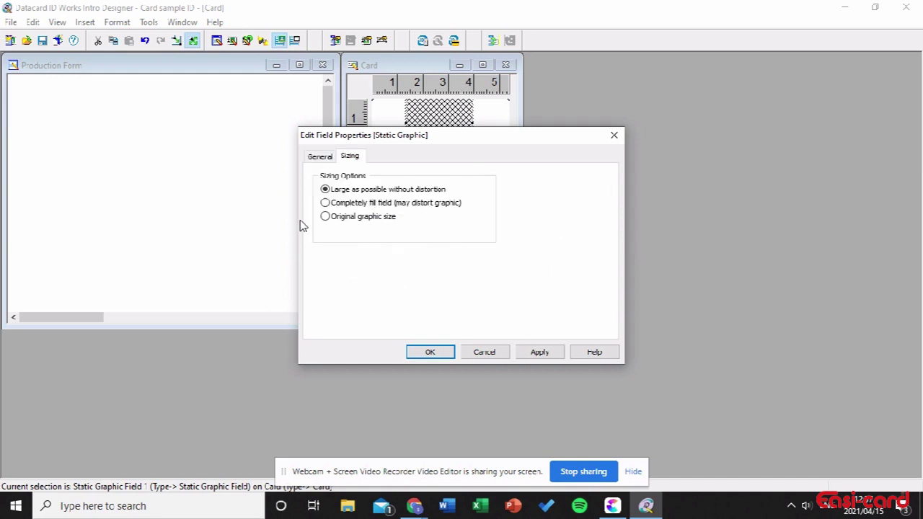
pyautogui.click(326, 216)
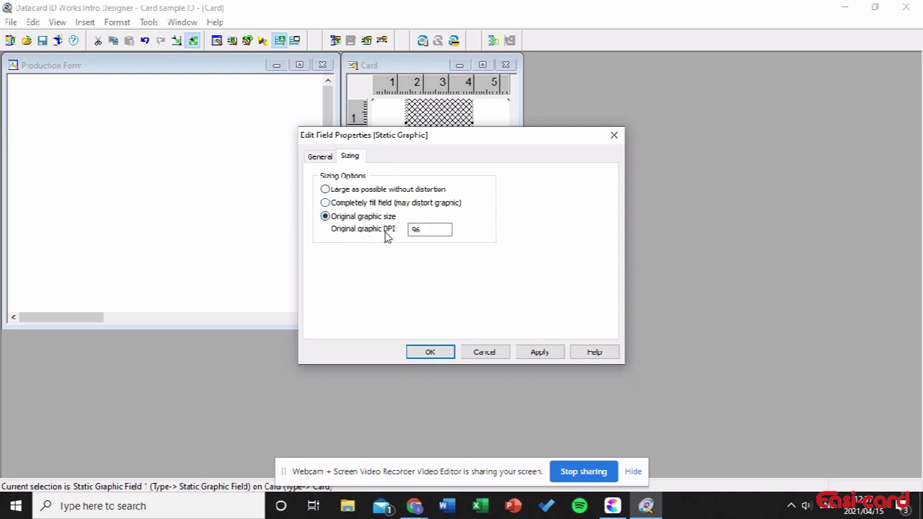
pyautogui.click(539, 352)
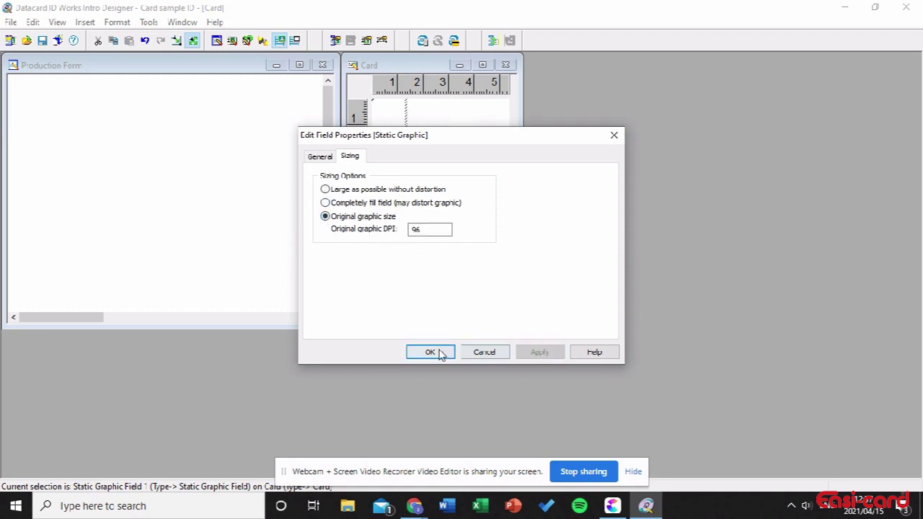
pyautogui.click(440, 353)
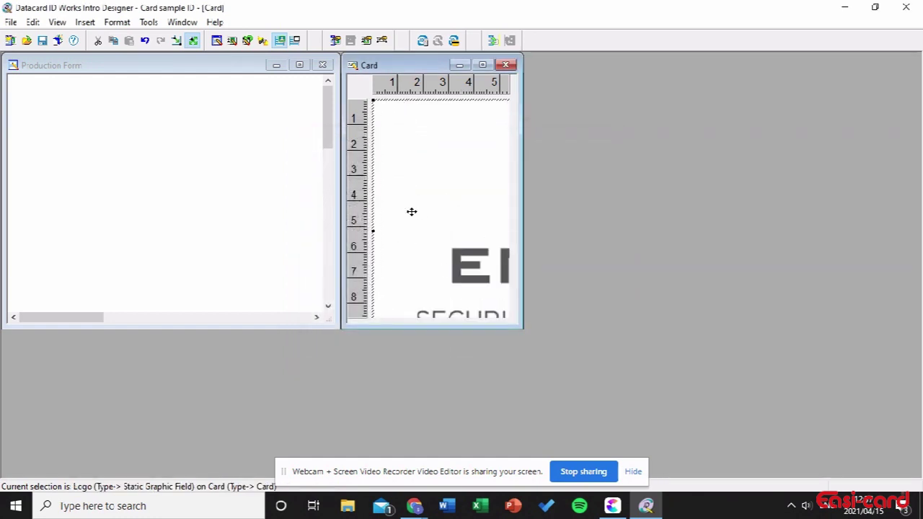
# Step: Shrink the Logo field to about the card's width, place it just above the photo and deselect the fields
pyautogui.moveTo(412, 212); pyautogui.dragTo(427, 245)
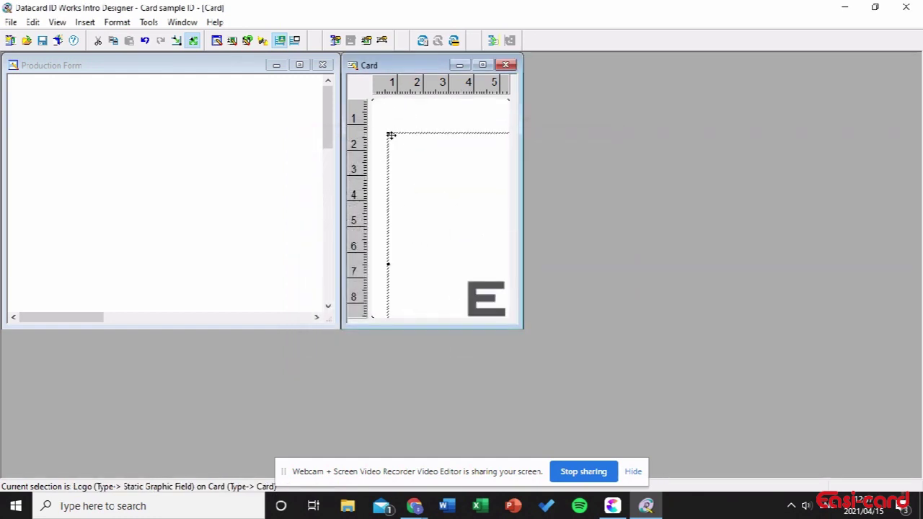
pyautogui.moveTo(388, 133); pyautogui.dragTo(460, 223)
pyautogui.hotkey('ctrl', 'z')
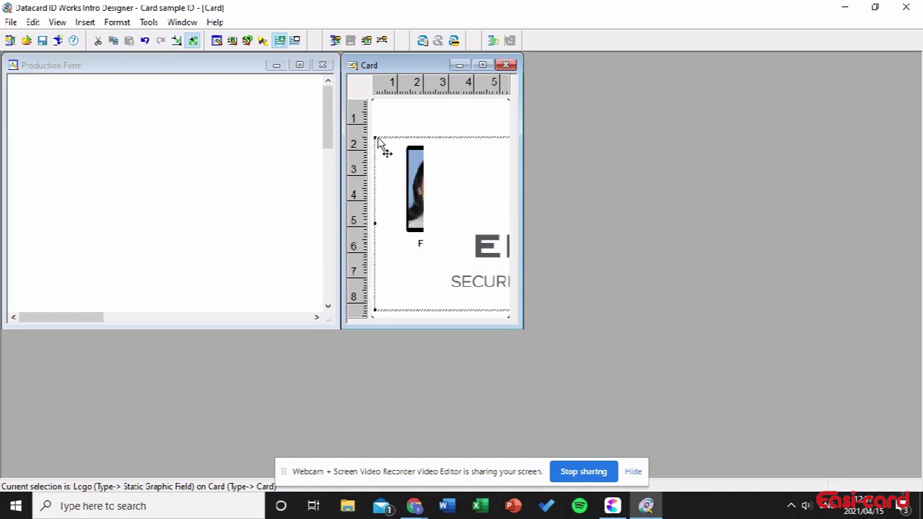
pyautogui.moveTo(376, 138); pyautogui.dragTo(456, 204)
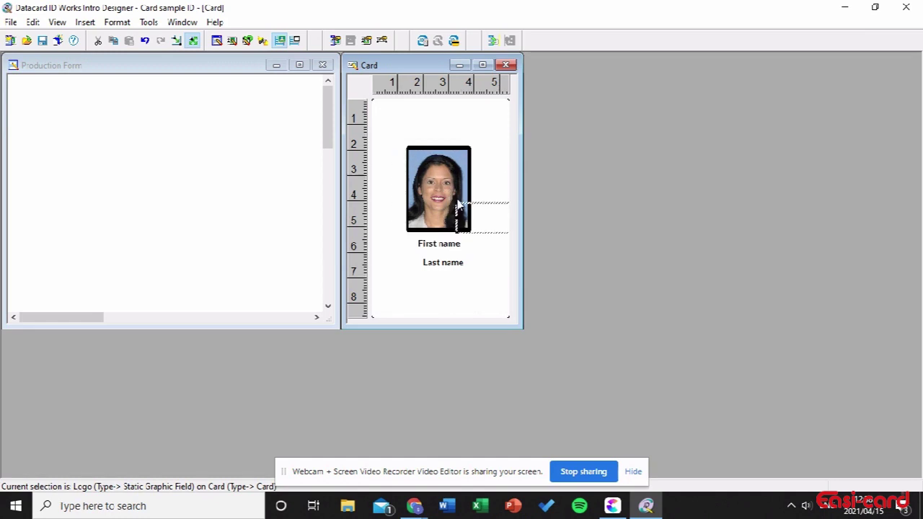
pyautogui.moveTo(396, 117); pyautogui.dragTo(487, 129)
pyautogui.moveTo(435, 114); pyautogui.dragTo(435, 101)
pyautogui.moveTo(434, 141); pyautogui.dragTo(446, 122)
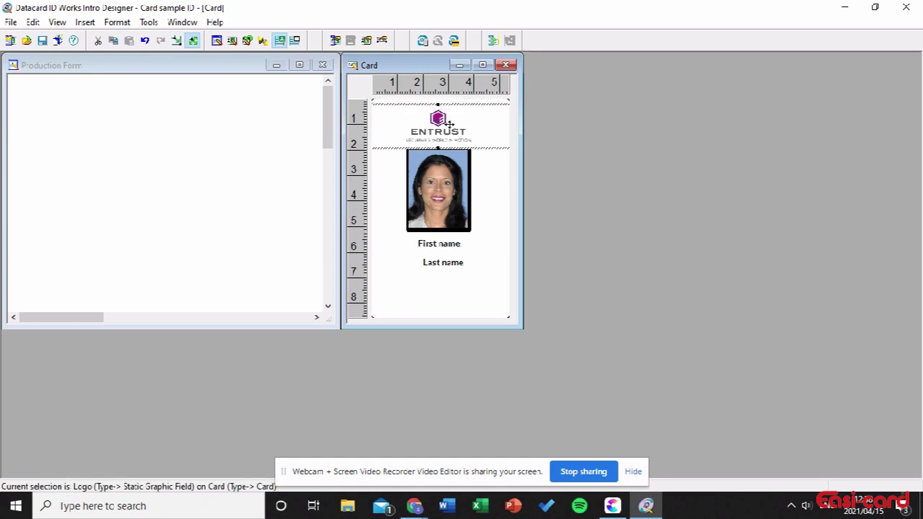
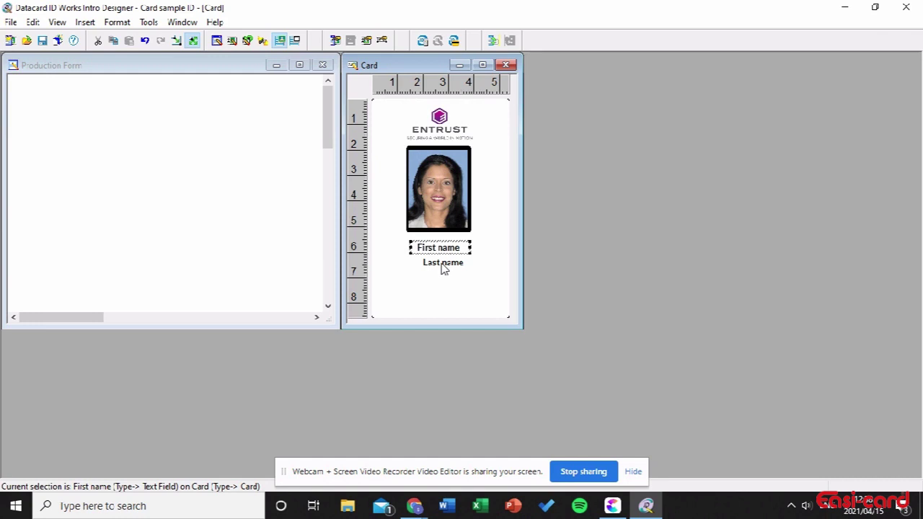
pyautogui.click(481, 293)
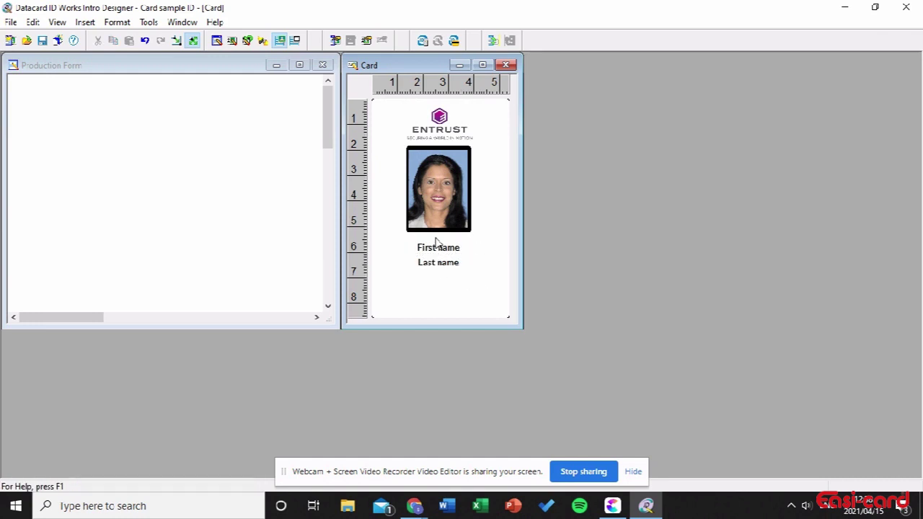
# Step: Center the Logo field horizontally on the card
pyautogui.rightClick(458, 127)
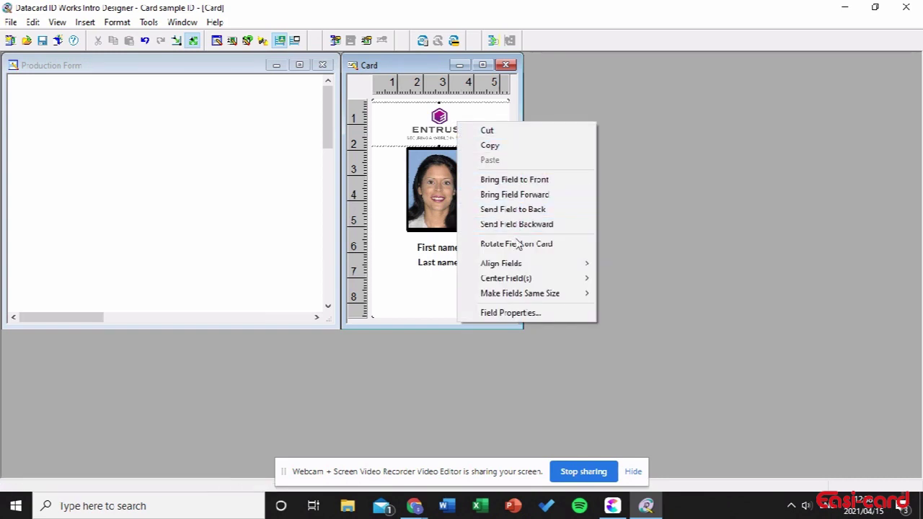
pyautogui.moveTo(522, 278)
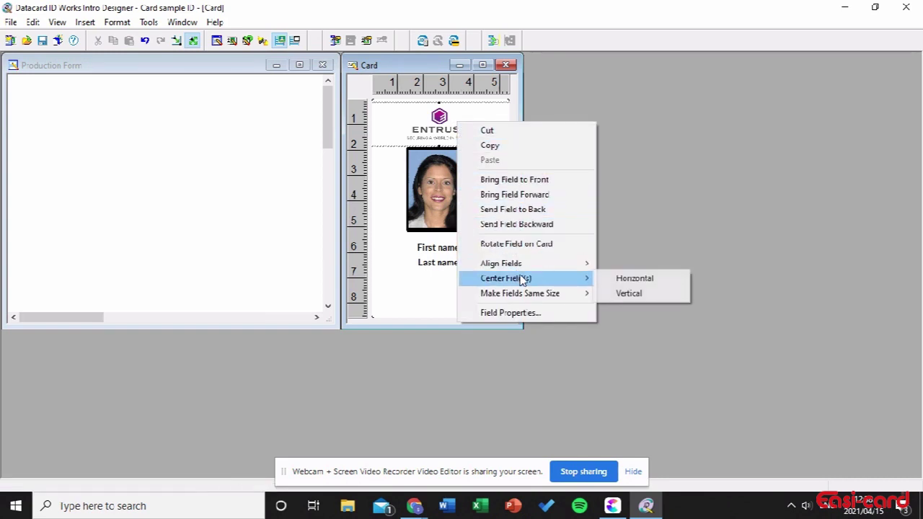
pyautogui.click(613, 278)
# Step: Center the photo, First name and Last name fields horizontally on the card, one at a time, and deselect them
pyautogui.rightClick(448, 205)
pyautogui.moveTo(522, 365)
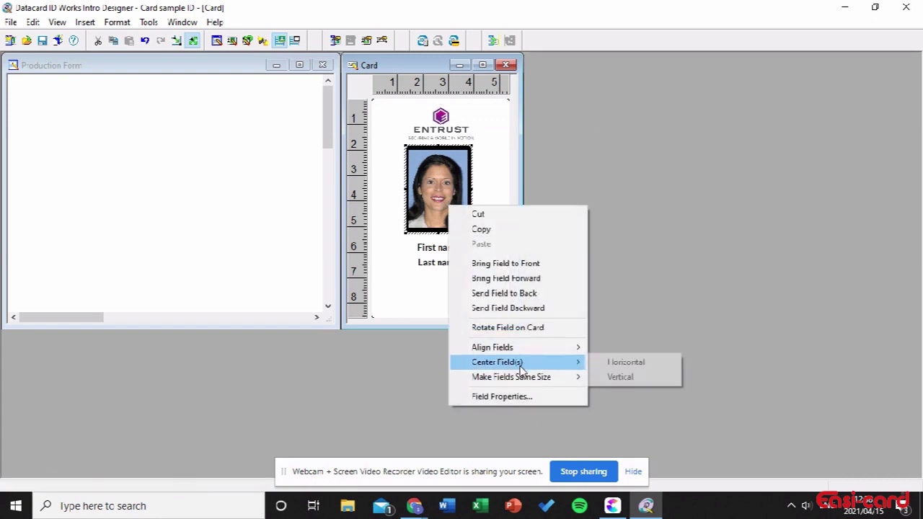
pyautogui.click(603, 363)
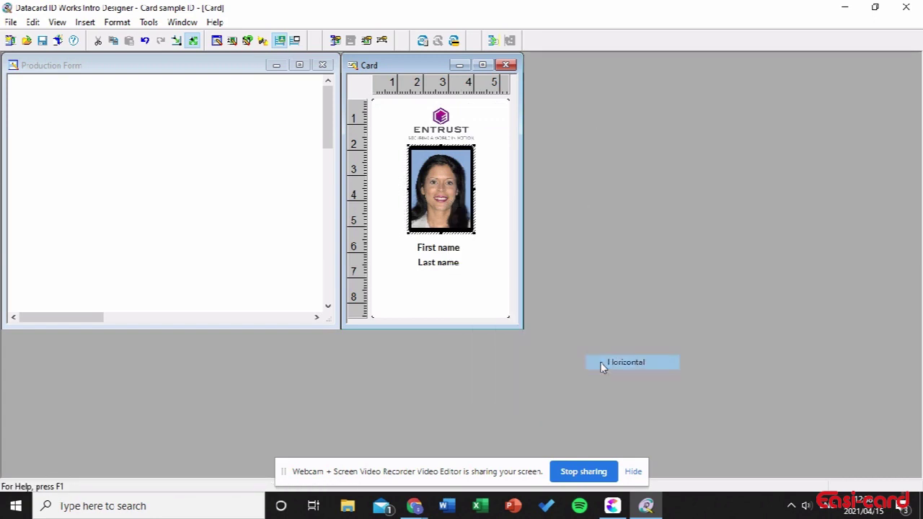
pyautogui.rightClick(445, 249)
pyautogui.moveTo(510, 392)
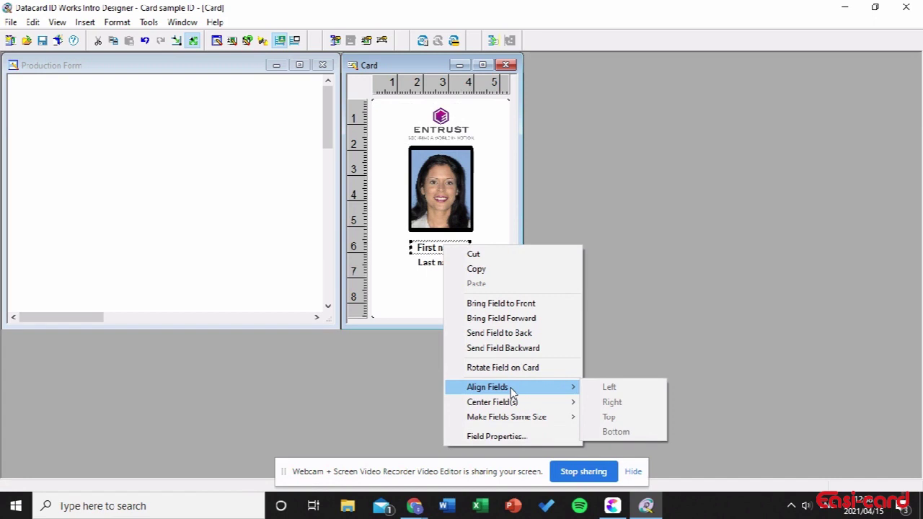
pyautogui.click(618, 402)
pyautogui.rightClick(448, 267)
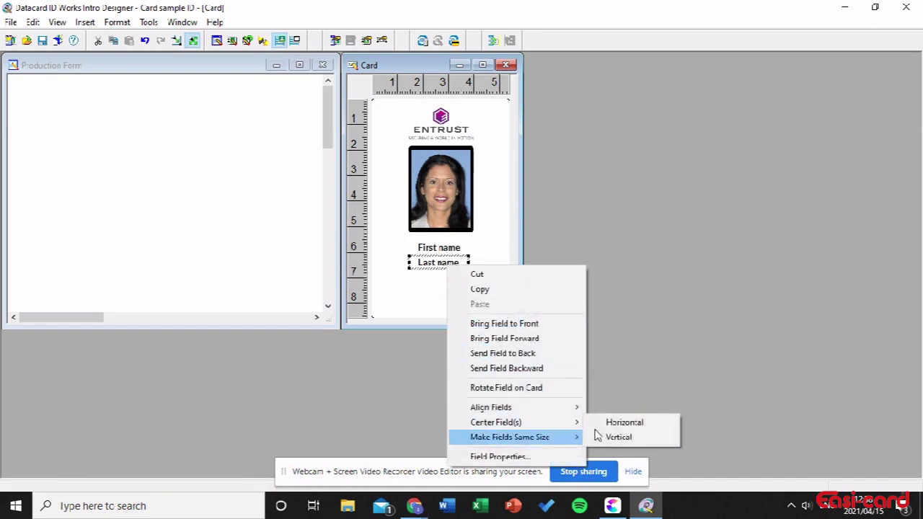
pyautogui.click(625, 423)
pyautogui.click(453, 309)
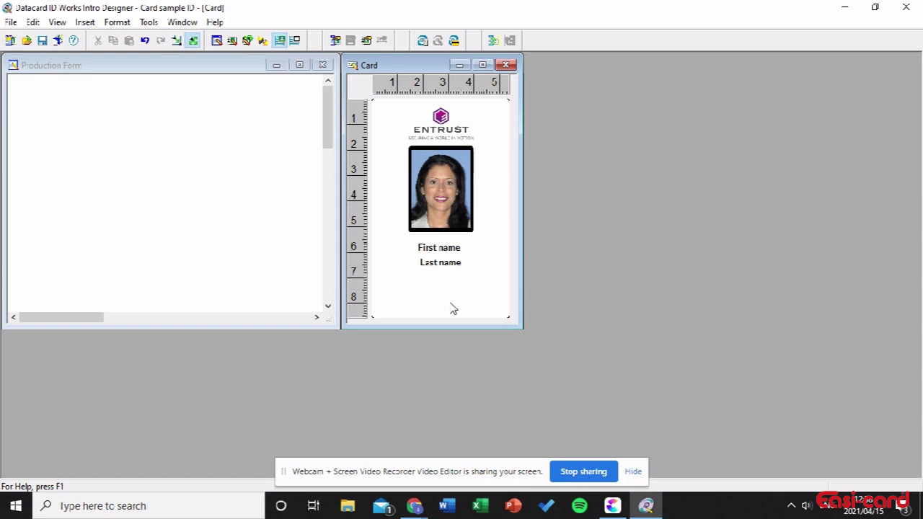
# Step: Add all the listed card fields, First name, Last name and Photo, to the production form
pyautogui.click(145, 24)
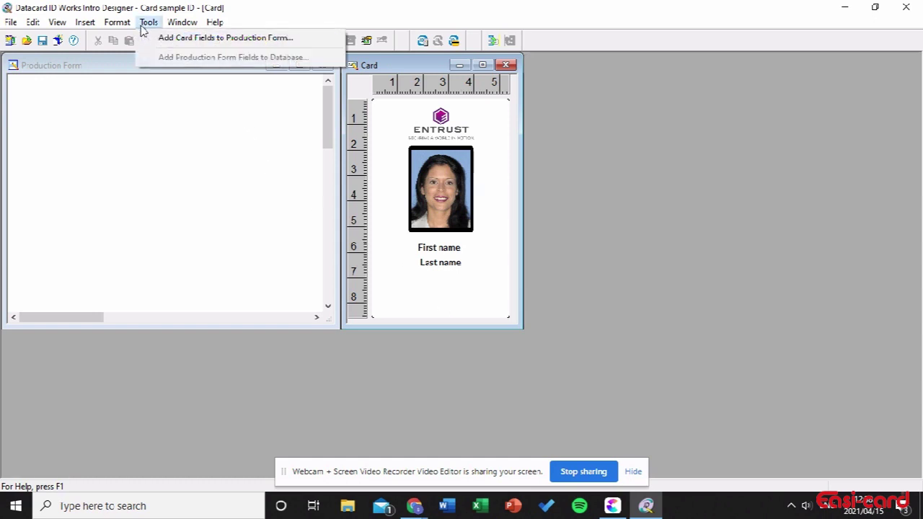
pyautogui.click(153, 40)
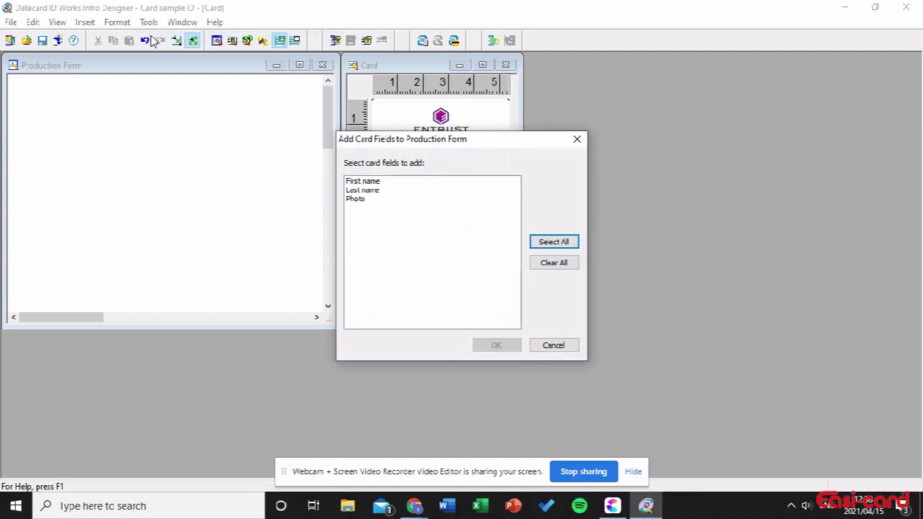
pyautogui.click(539, 244)
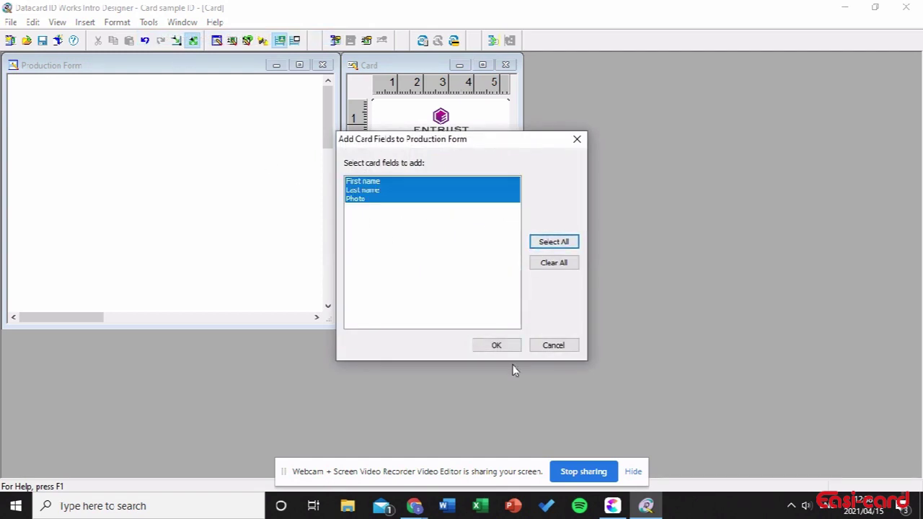
pyautogui.click(499, 345)
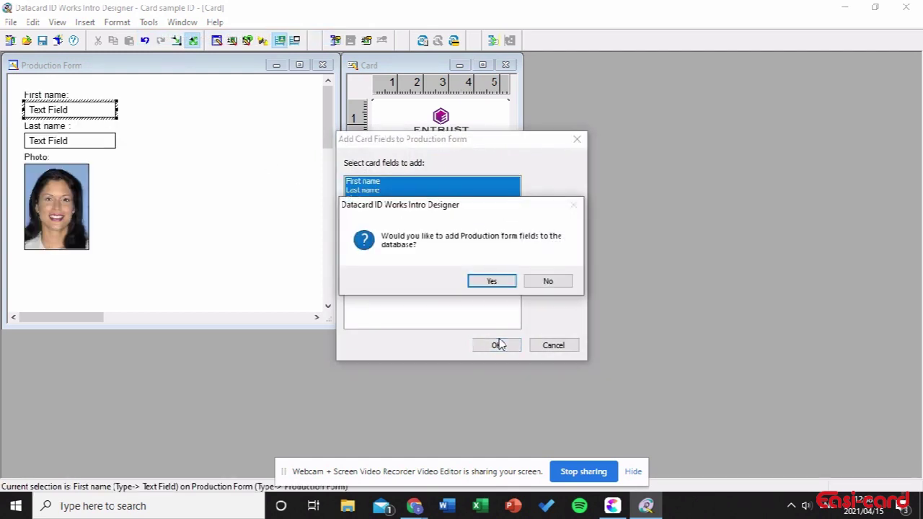
# Step: Accept adding the First name, Last name and Photo production form fields to the project database
pyautogui.click(496, 283)
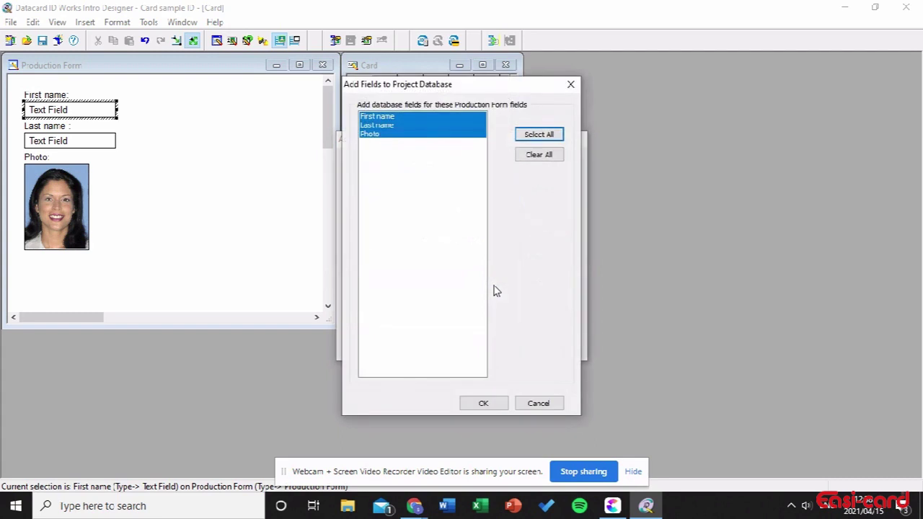
pyautogui.click(488, 406)
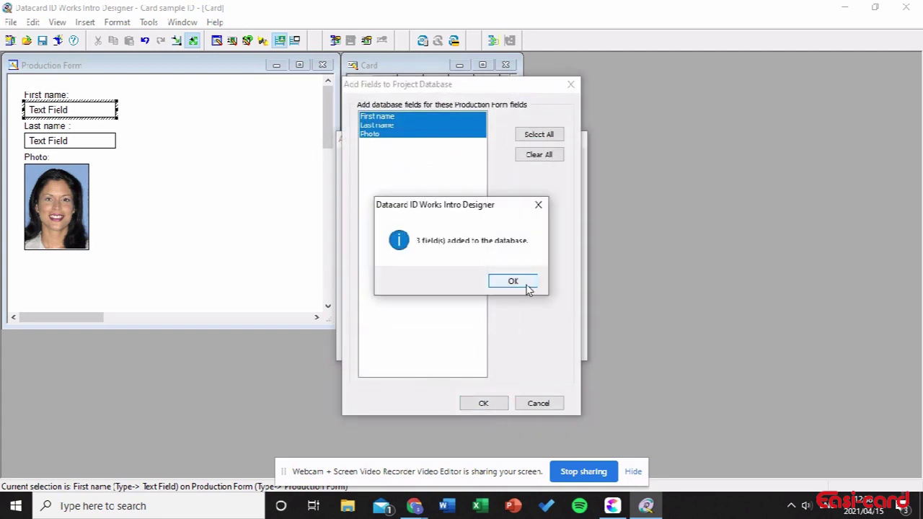
pyautogui.click(513, 281)
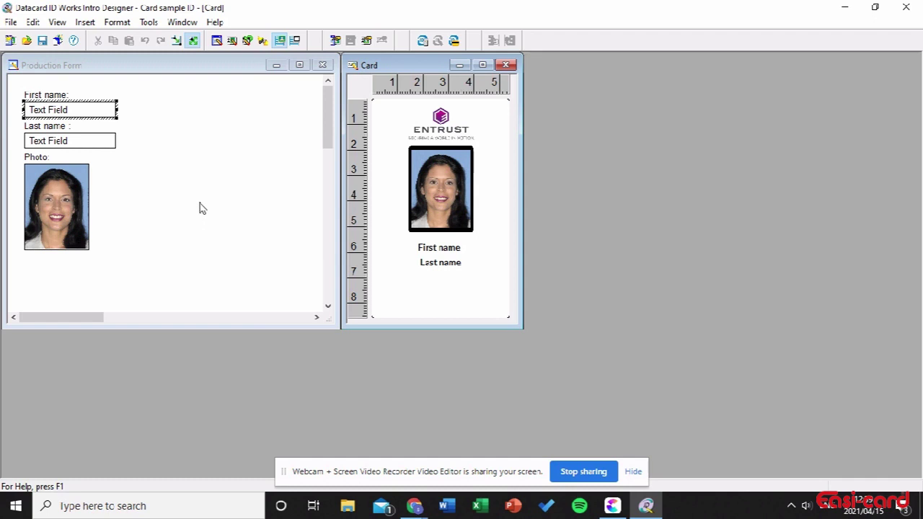
# Step: Insert a text field on the production form and place it beside the First name field
pyautogui.rightClick(176, 160)
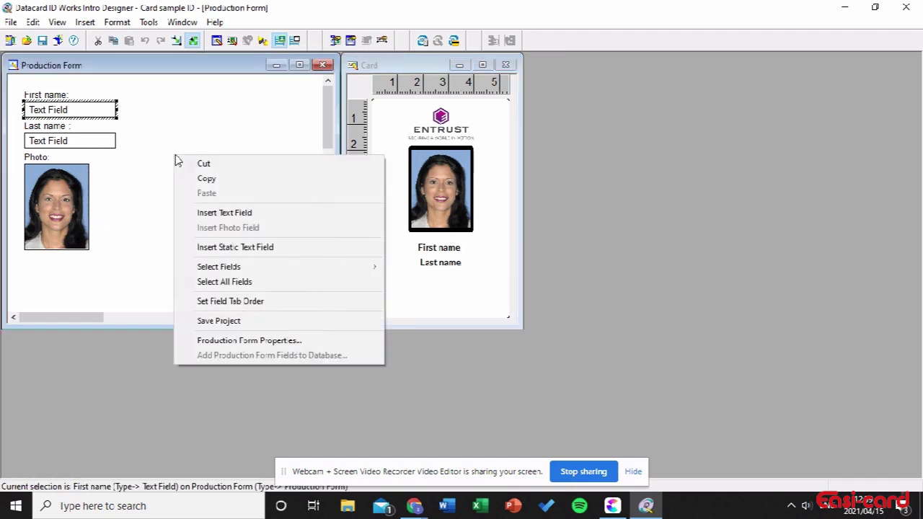
pyautogui.click(209, 214)
pyautogui.moveTo(144, 93); pyautogui.dragTo(245, 107)
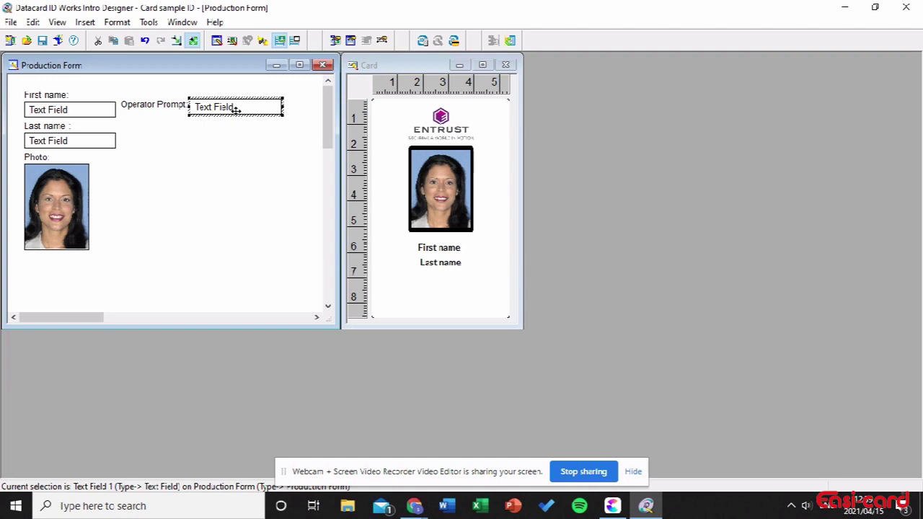
# Step: Name the new text field "ID", set its sample data to "1, 2, 3, 4, 5" and keep Left alignment
pyautogui.doubleClick(236, 109)
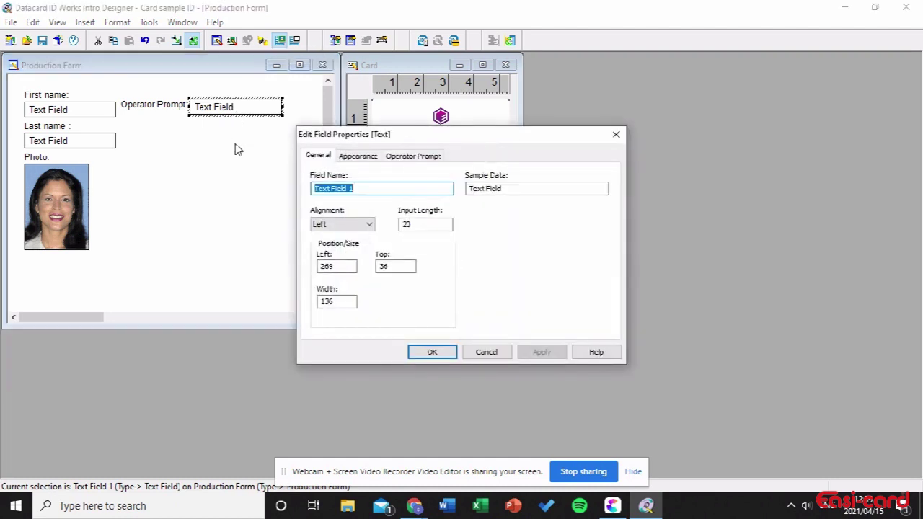
pyautogui.write('ID')
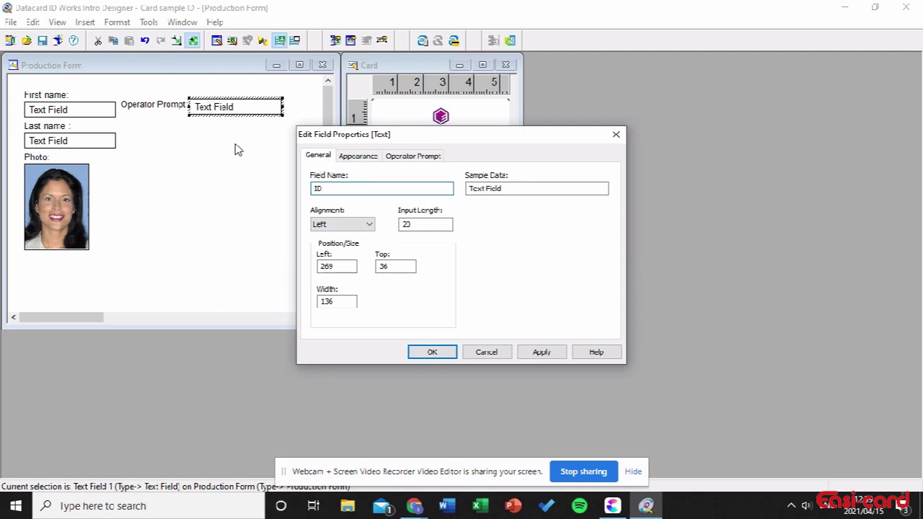
pyautogui.moveTo(505, 189); pyautogui.dragTo(470, 189)
pyautogui.write('1, 2, 3, 4, 5')
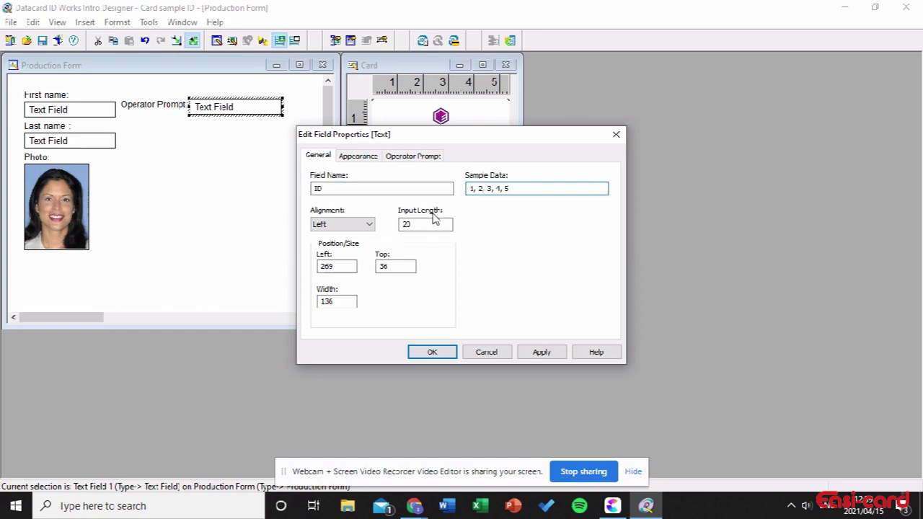
pyautogui.click(367, 225)
pyautogui.click(368, 228)
# Step: Set the field's operator prompt text to "ID" and its position to Left Top
pyautogui.click(407, 157)
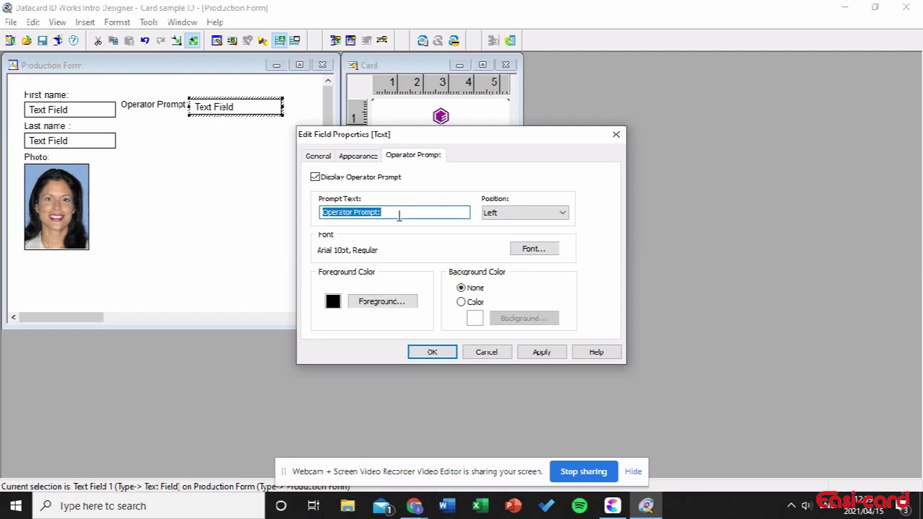
pyautogui.write('ID')
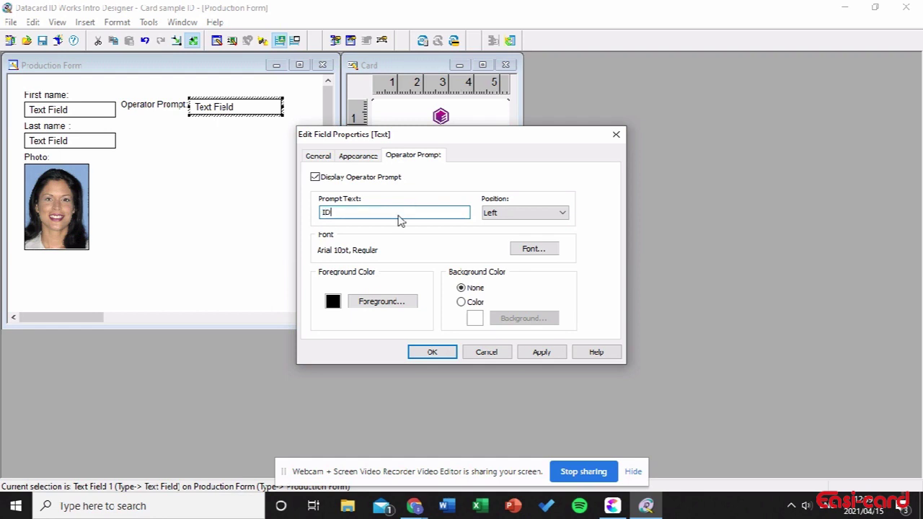
pyautogui.click(536, 212)
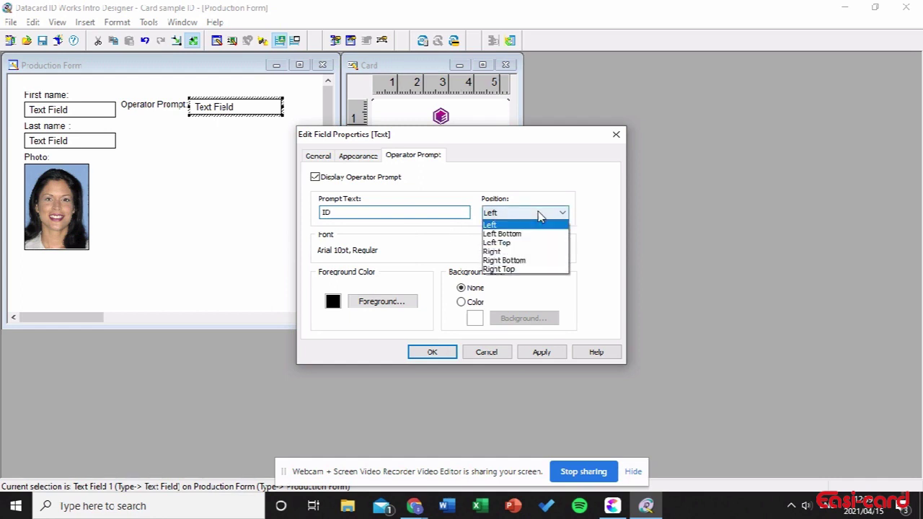
pyautogui.click(531, 244)
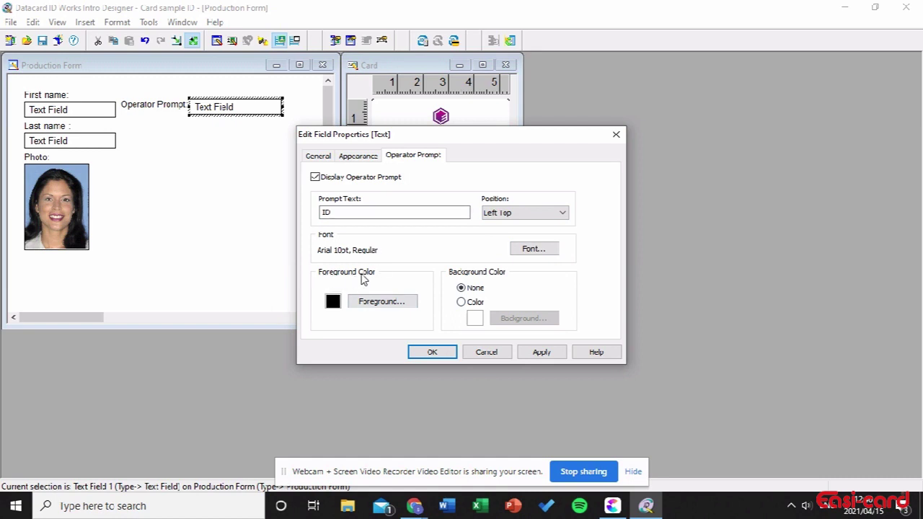
# Step: Set the operator prompt font to Lato Bold and apply the field properties
pyautogui.click(537, 250)
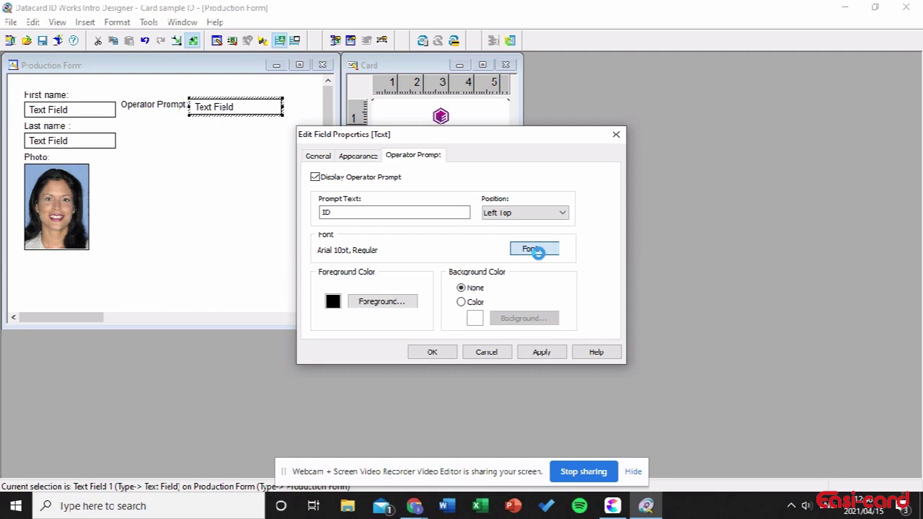
pyautogui.write('l')
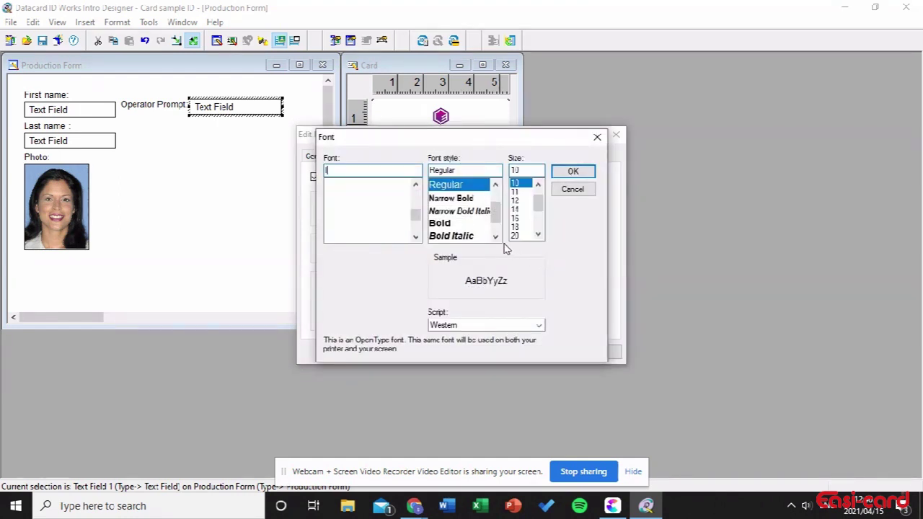
pyautogui.write('ato')
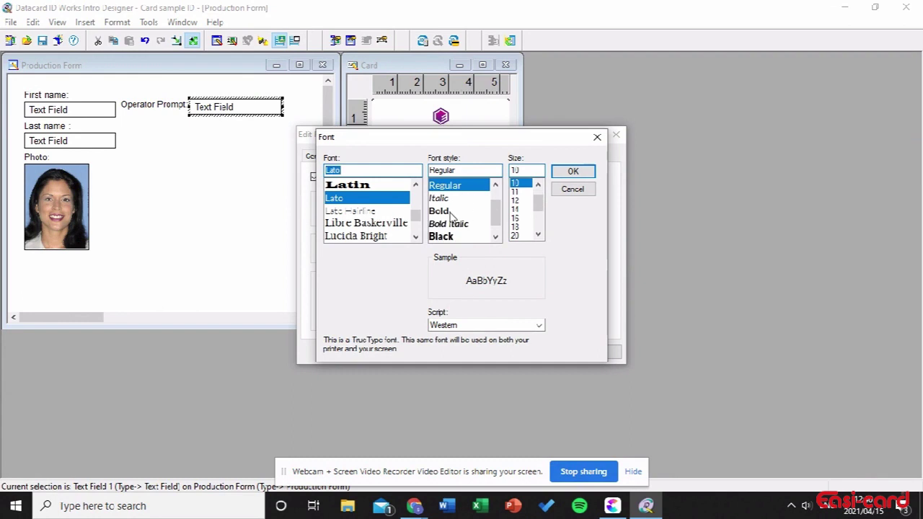
pyautogui.click(451, 211)
pyautogui.click(573, 172)
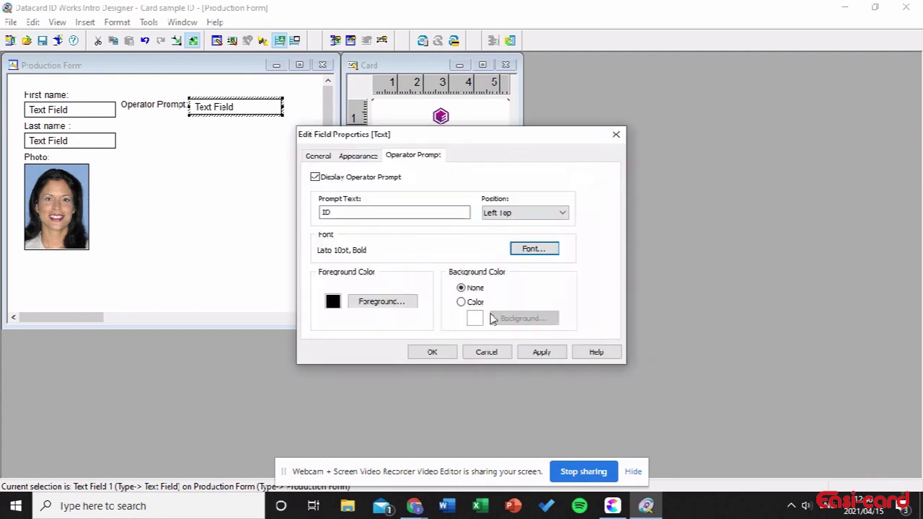
pyautogui.click(541, 352)
pyautogui.click(431, 353)
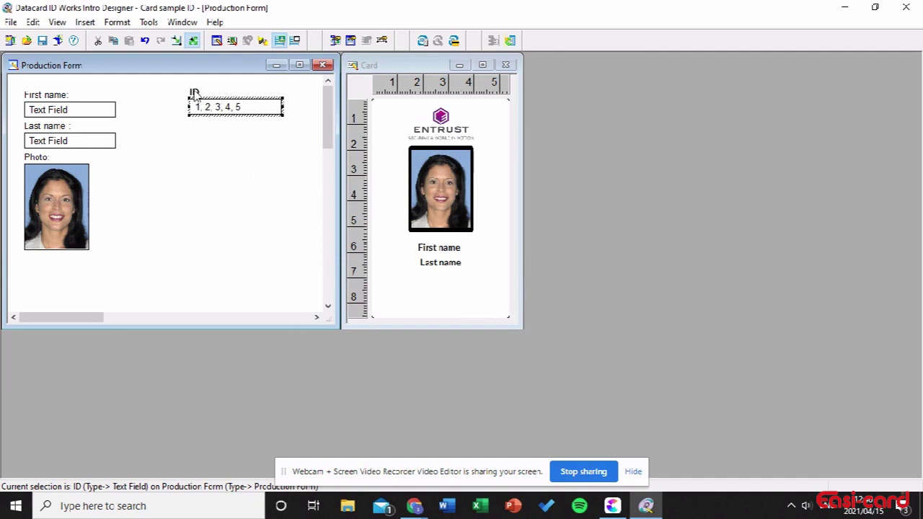
# Step: Insert a static text field below the ID field and shift both closer to the name fields with their left edges roughly aligned
pyautogui.moveTo(215, 107); pyautogui.dragTo(195, 106)
pyautogui.click(241, 144)
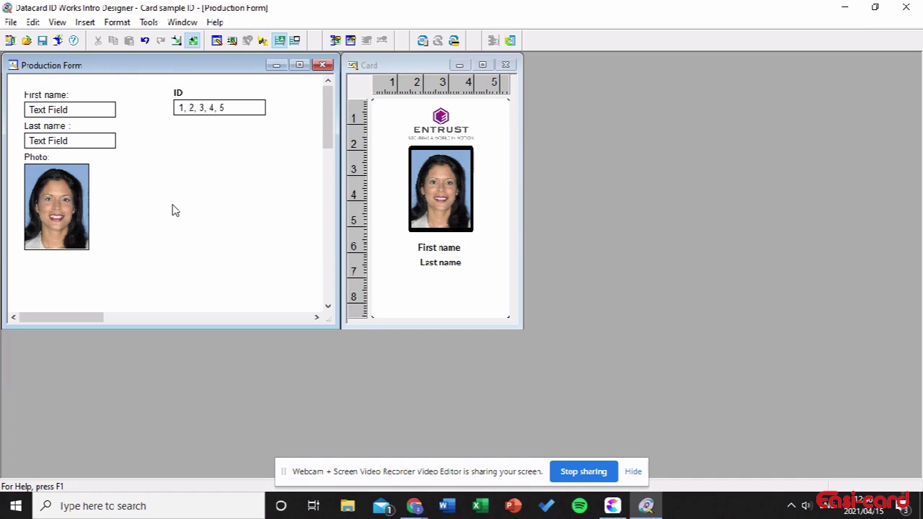
pyautogui.rightClick(207, 180)
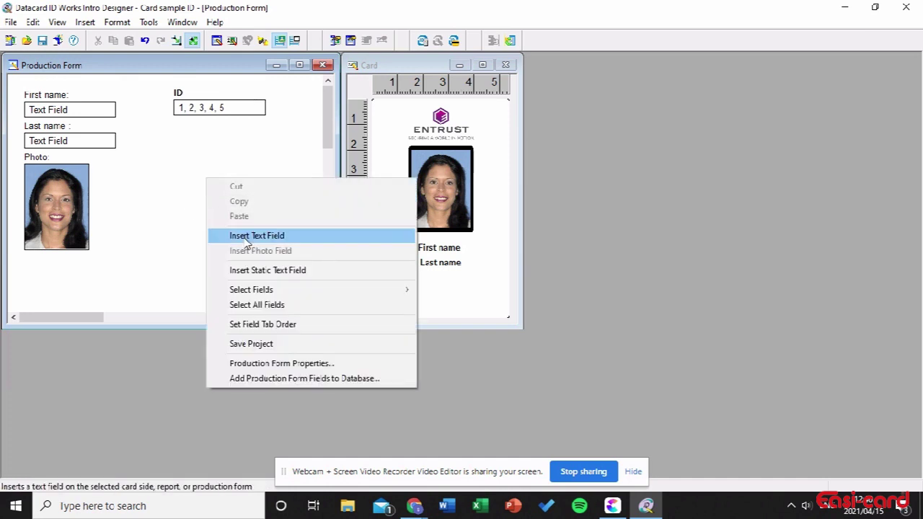
pyautogui.click(252, 271)
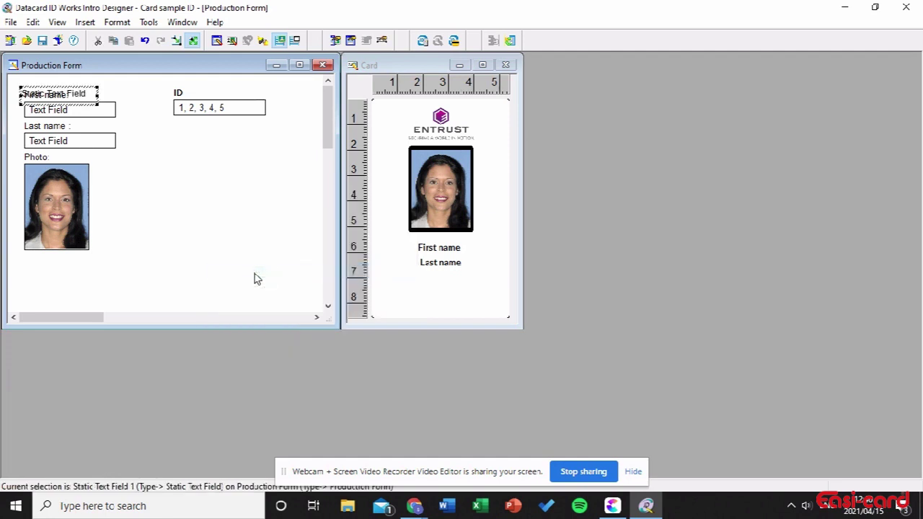
pyautogui.moveTo(87, 96); pyautogui.dragTo(227, 138)
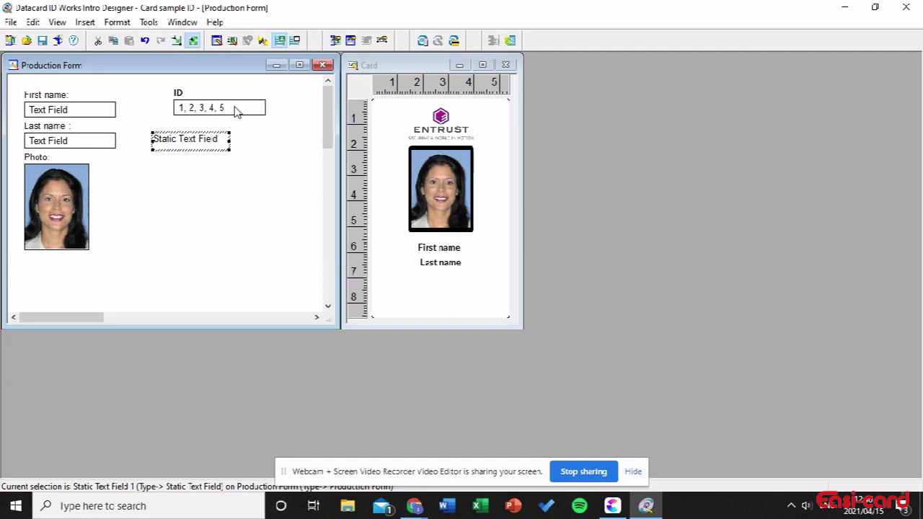
pyautogui.click(232, 108)
pyautogui.moveTo(209, 106)
pyautogui.mouseDown()
pyautogui.moveTo(201, 107)
pyautogui.moveTo(210, 109)
pyautogui.mouseUp()
pyautogui.click(195, 142)
pyautogui.moveTo(195, 142); pyautogui.dragTo(201, 141)
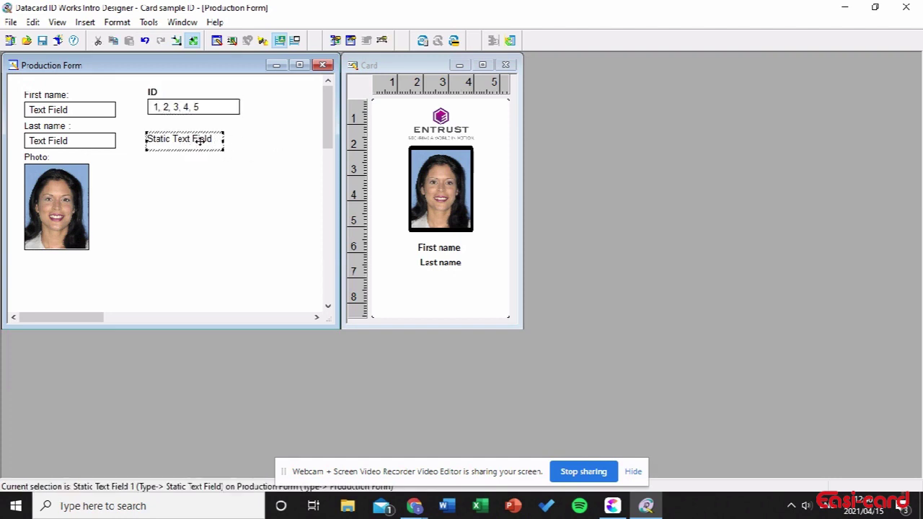
# Step: Name the static text field "Logo", set its display text to "Entrust group" and its alignment to Center
pyautogui.doubleClick(200, 141)
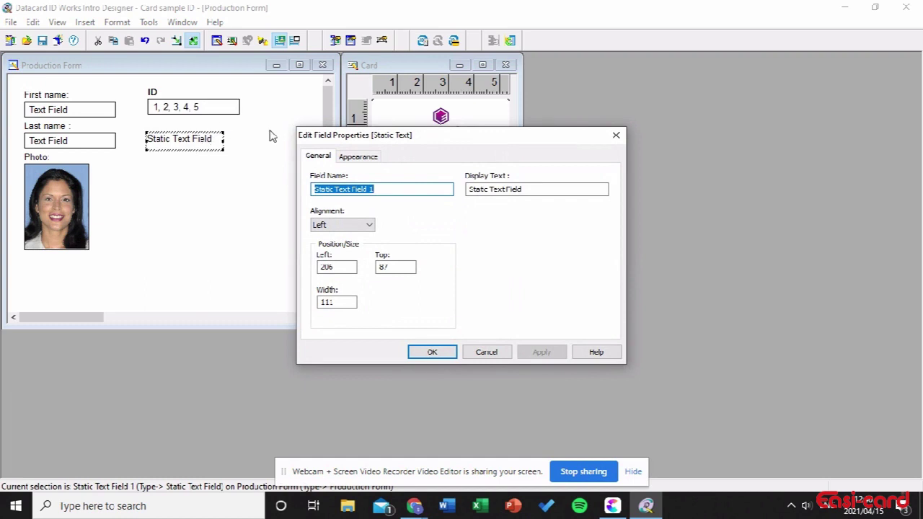
pyautogui.write('Logo')
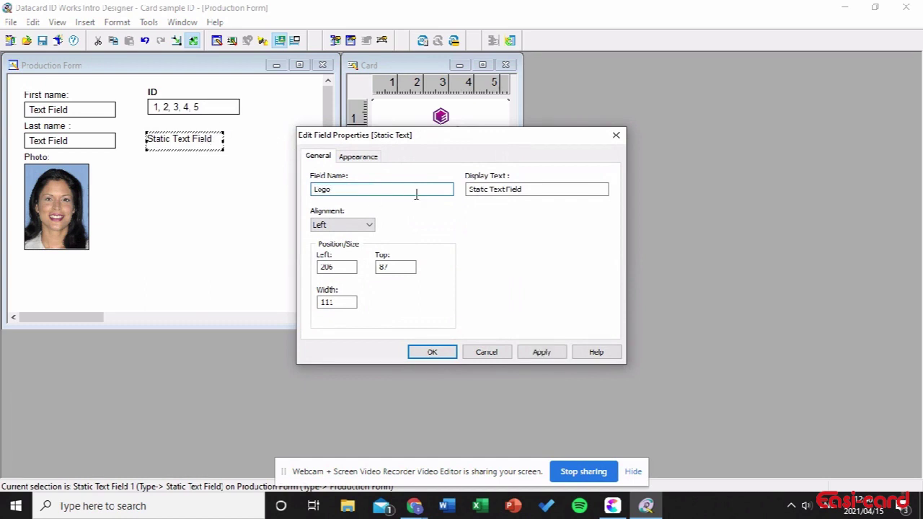
pyautogui.moveTo(535, 189); pyautogui.dragTo(450, 189)
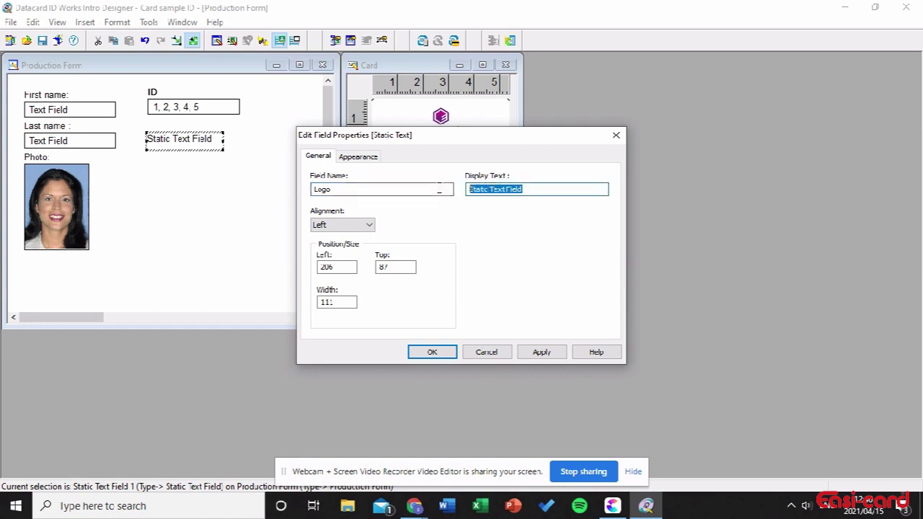
pyautogui.write('Entrust group')
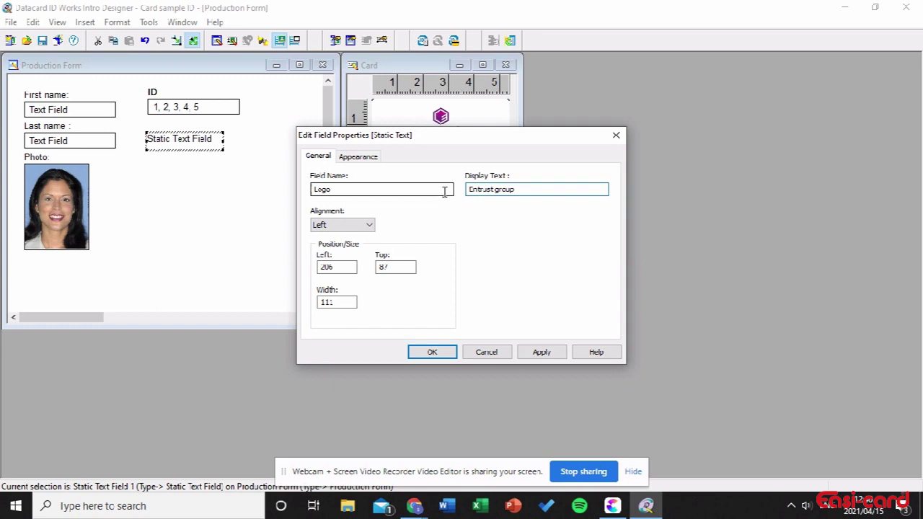
pyautogui.click(361, 225)
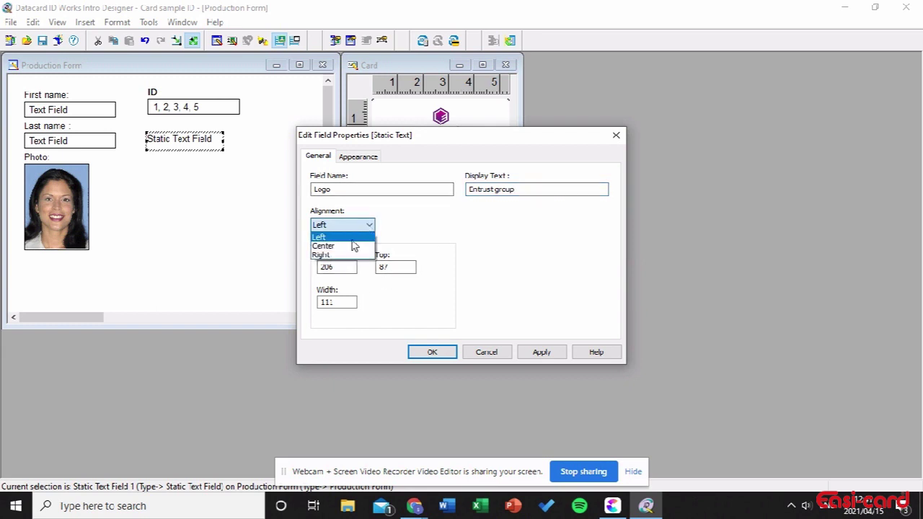
pyautogui.click(352, 246)
# Step: Set the static text field's font to Lato Bold and apply its properties
pyautogui.click(360, 157)
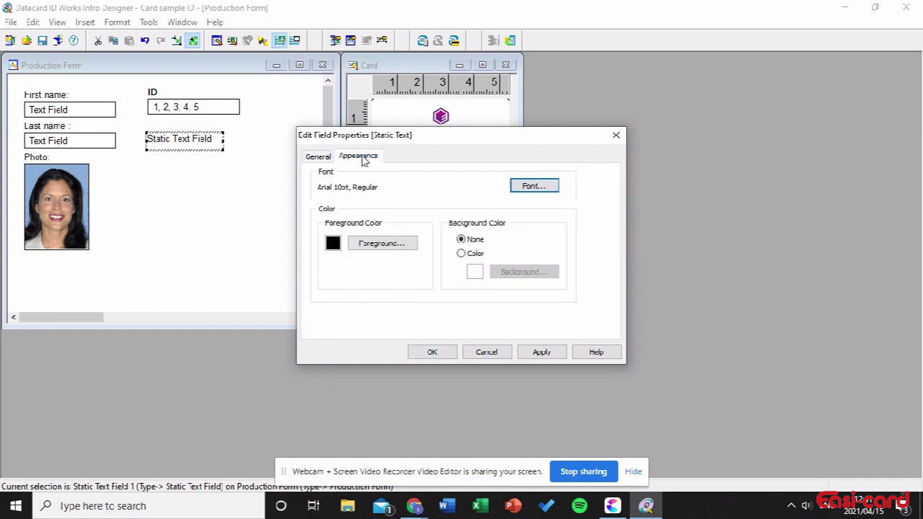
pyautogui.click(534, 186)
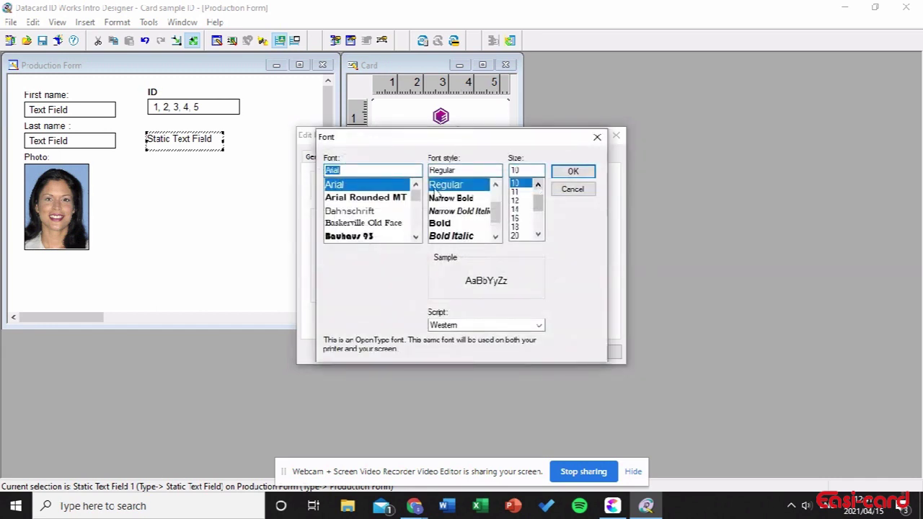
pyautogui.write('Lato')
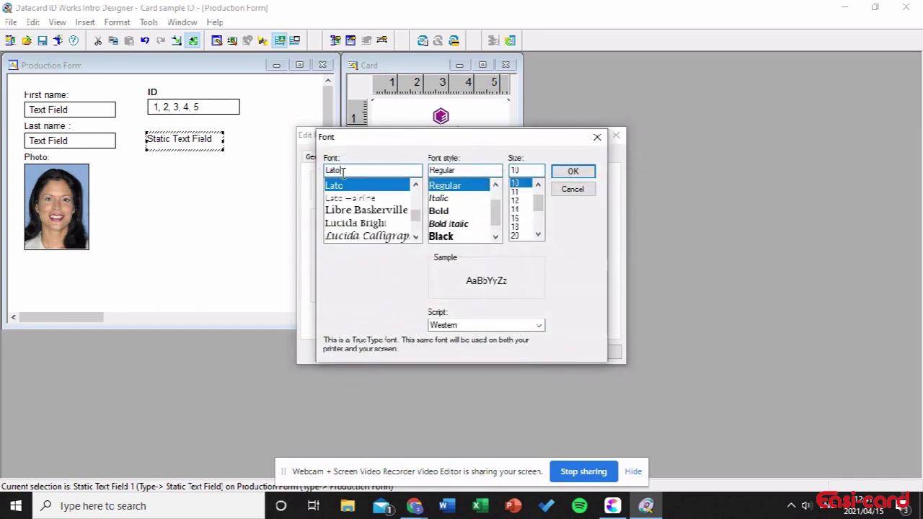
pyautogui.click(462, 212)
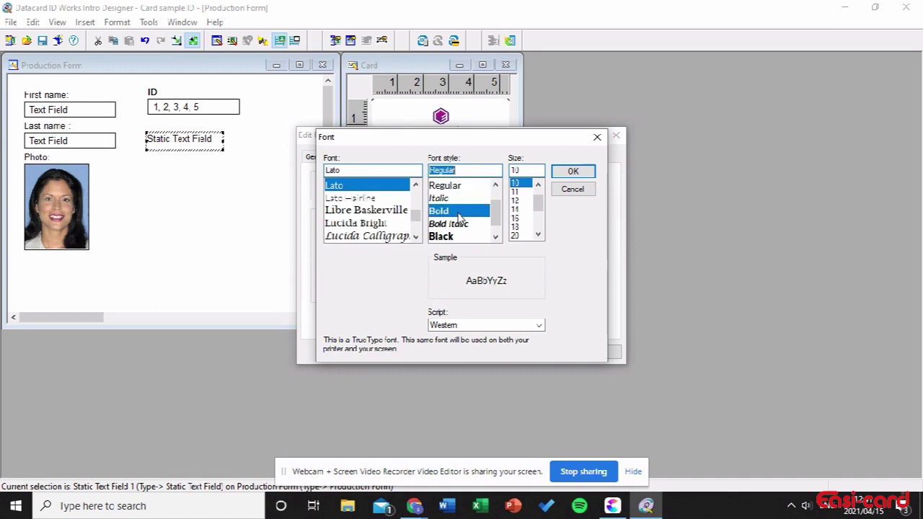
pyautogui.click(570, 173)
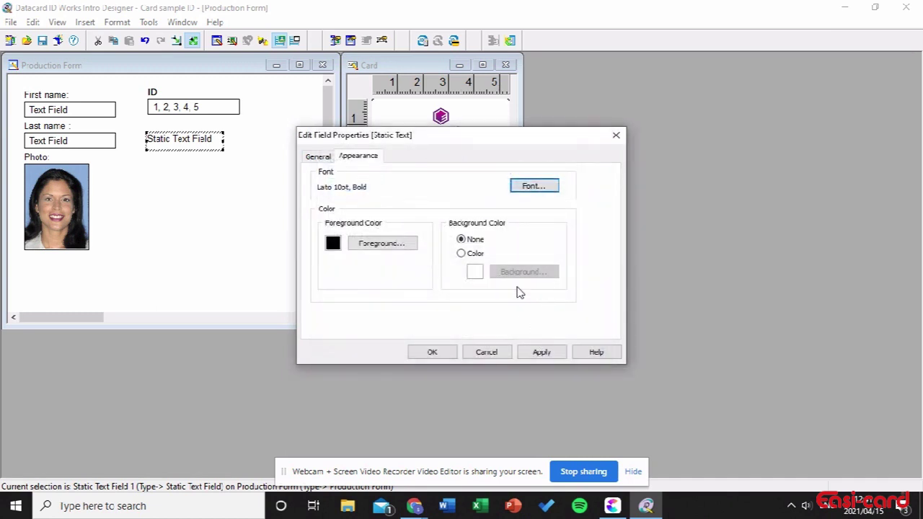
pyautogui.click(541, 352)
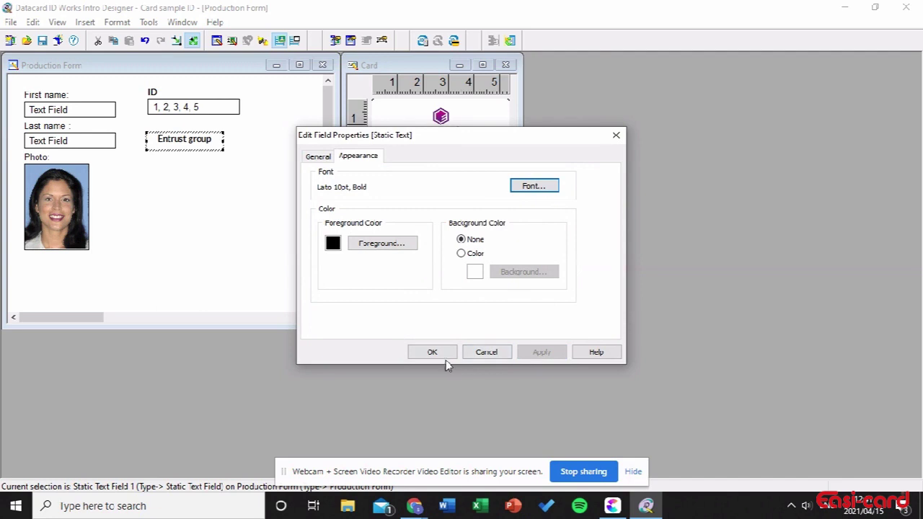
pyautogui.click(432, 352)
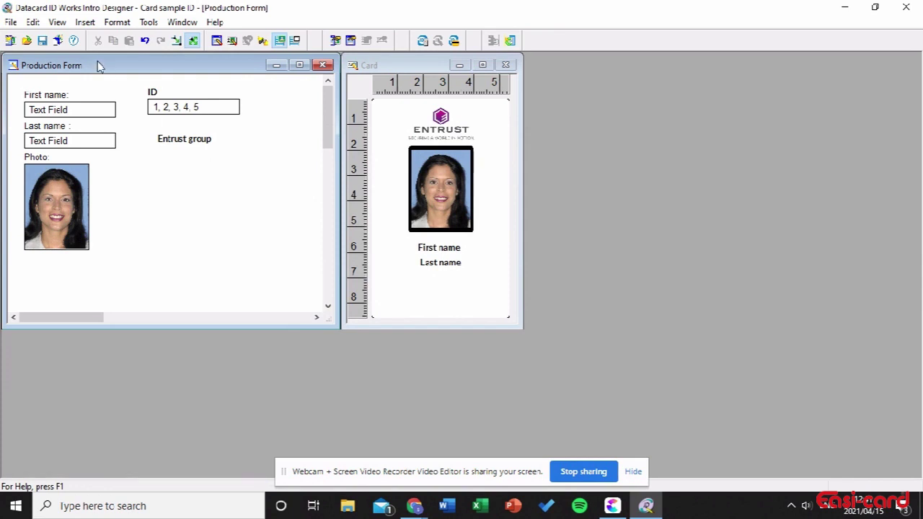
# Step: Add the production form's ID field to the project database
pyautogui.click(145, 23)
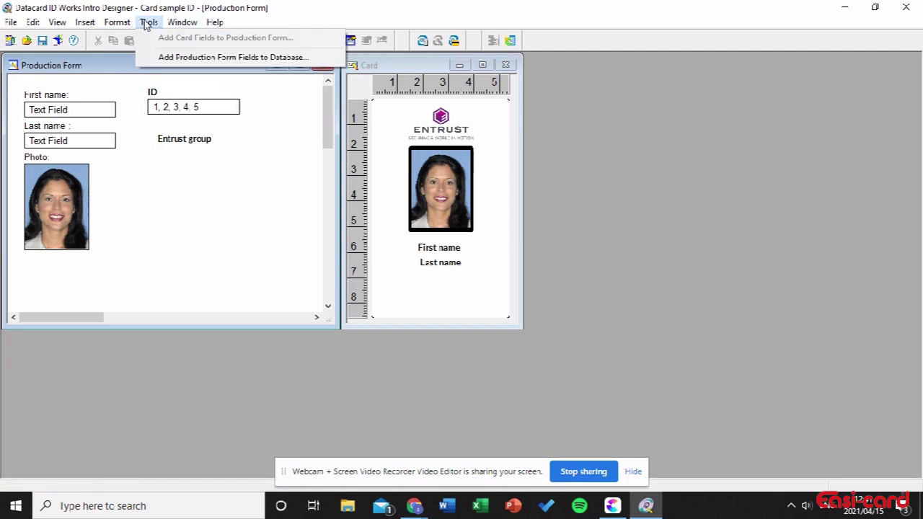
pyautogui.click(161, 58)
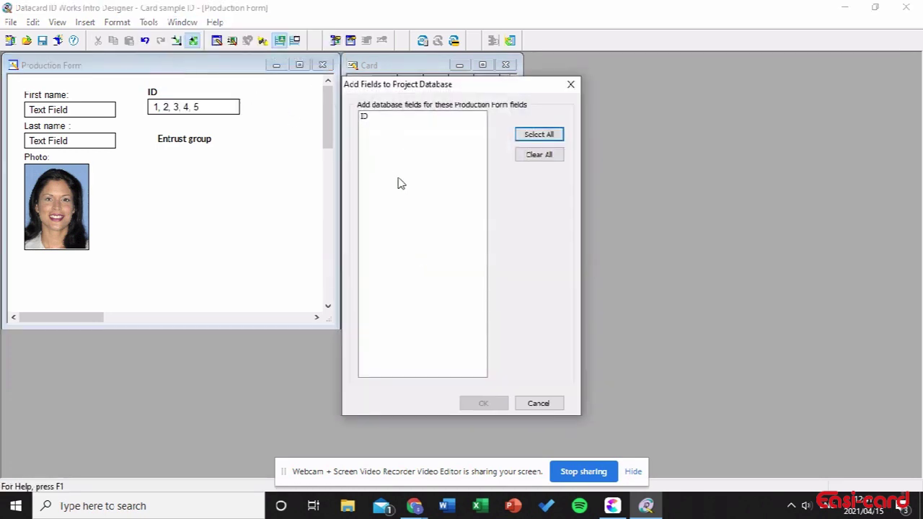
pyautogui.click(542, 136)
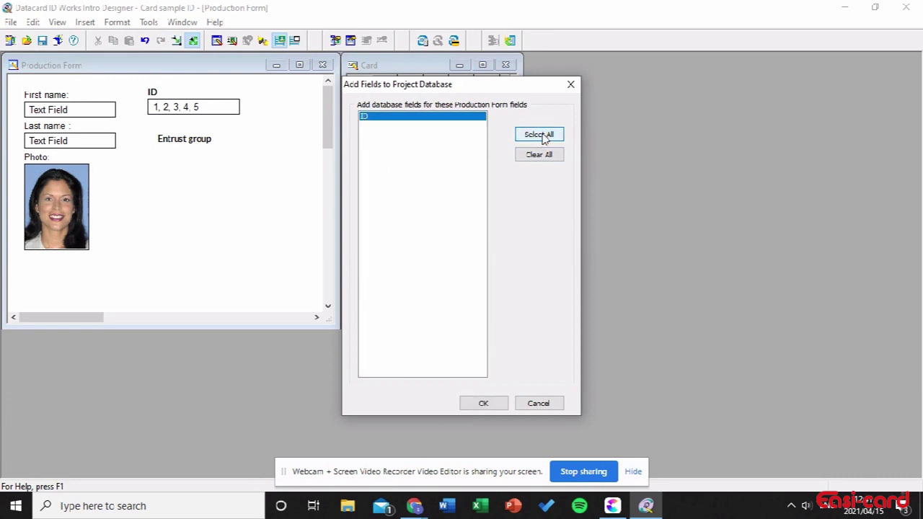
pyautogui.click(485, 404)
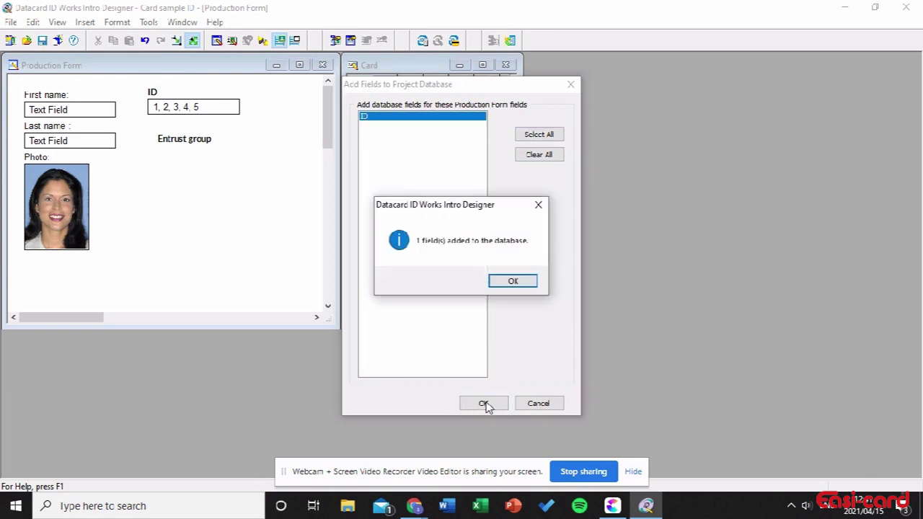
pyautogui.click(527, 282)
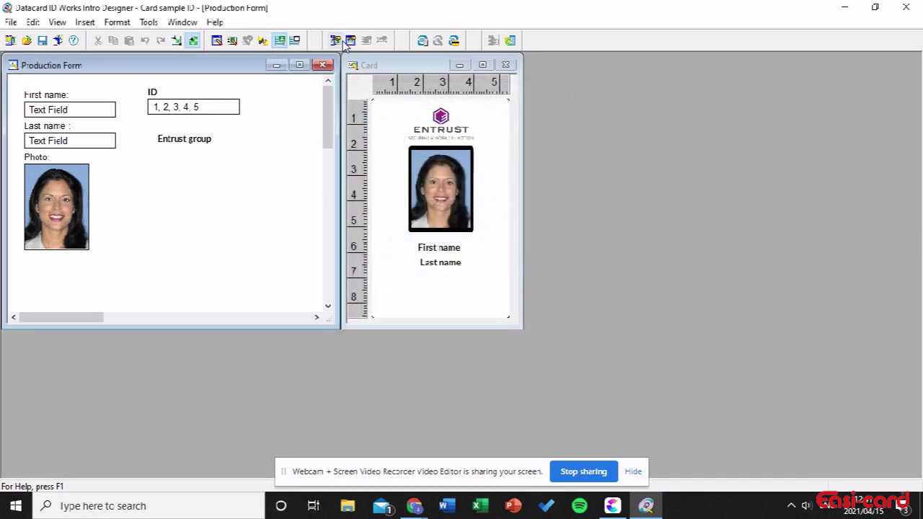
# Step: Switch to ID Works Intro Production and open the Sample ID project
pyautogui.click(454, 41)
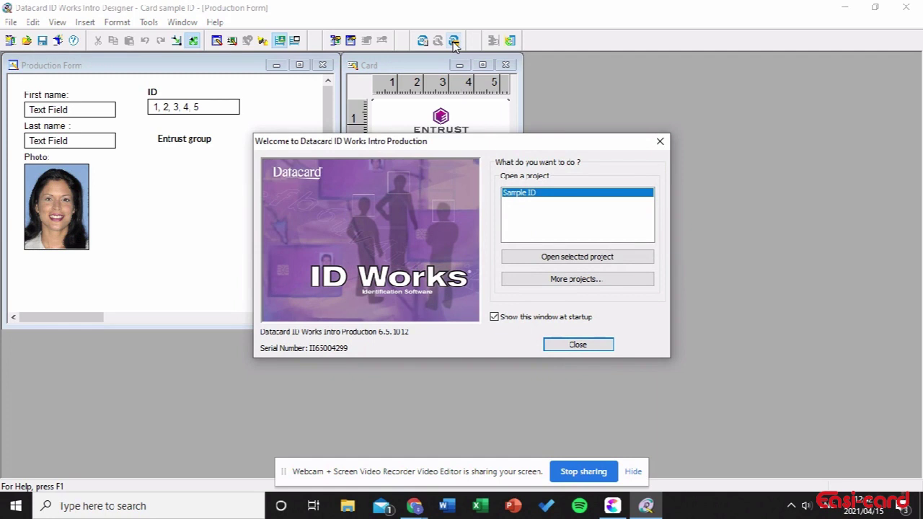
pyautogui.click(587, 264)
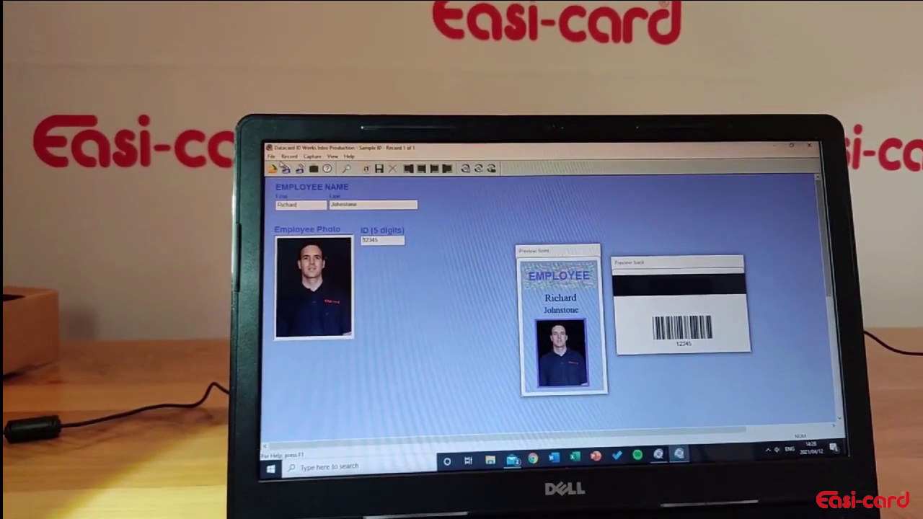
# Step: Start printing the current employee record's card and bring up the available printers
pyautogui.click(270, 156)
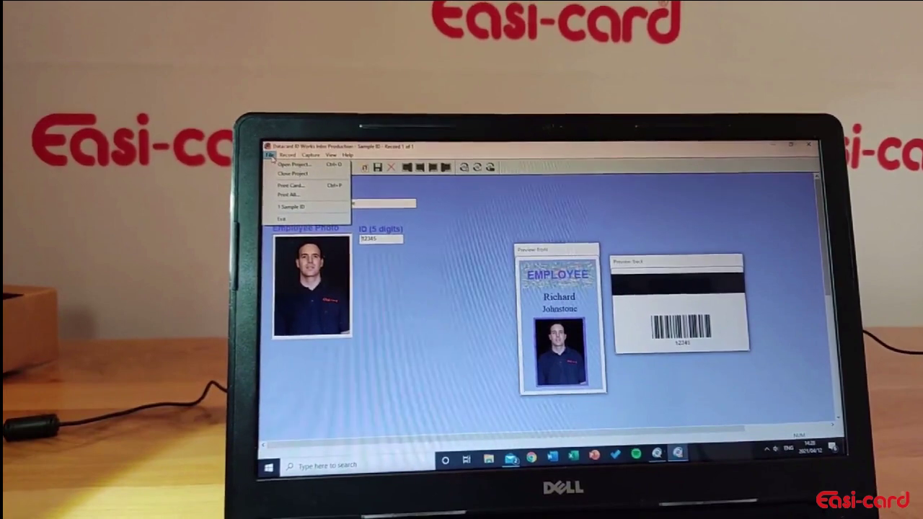
pyautogui.click(289, 186)
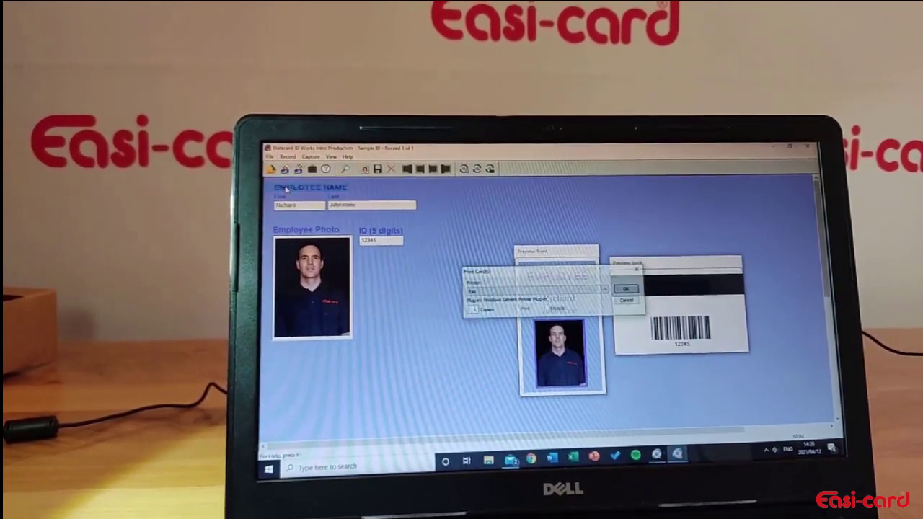
pyautogui.click(568, 291)
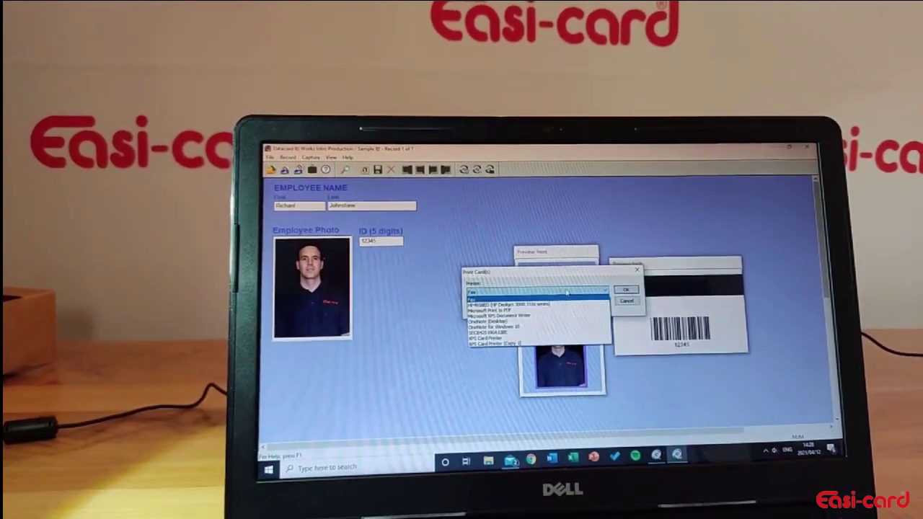